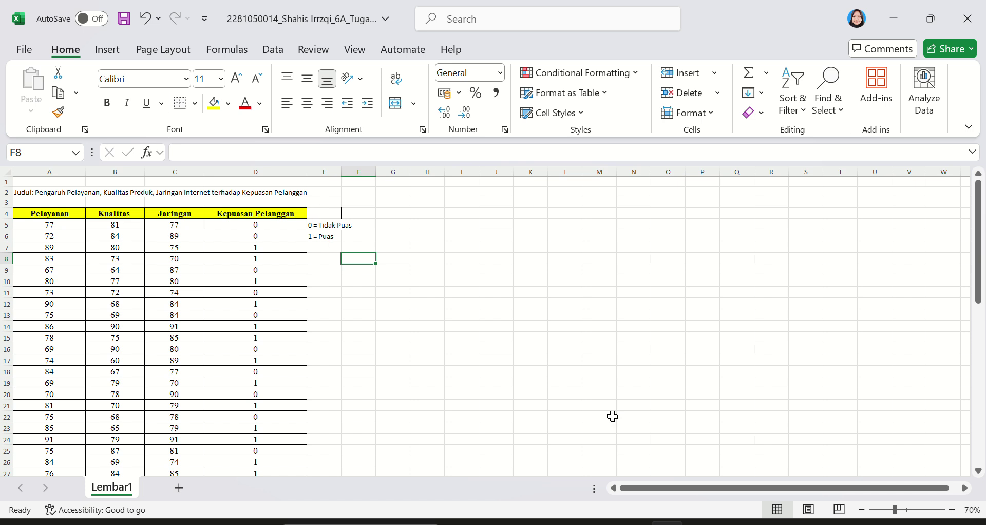
# - Switch to the SPSS Data Editor, show the variable definitions from the Name column, and place it side by side with the Excel workbook
pyautogui.moveTo(633, 522)
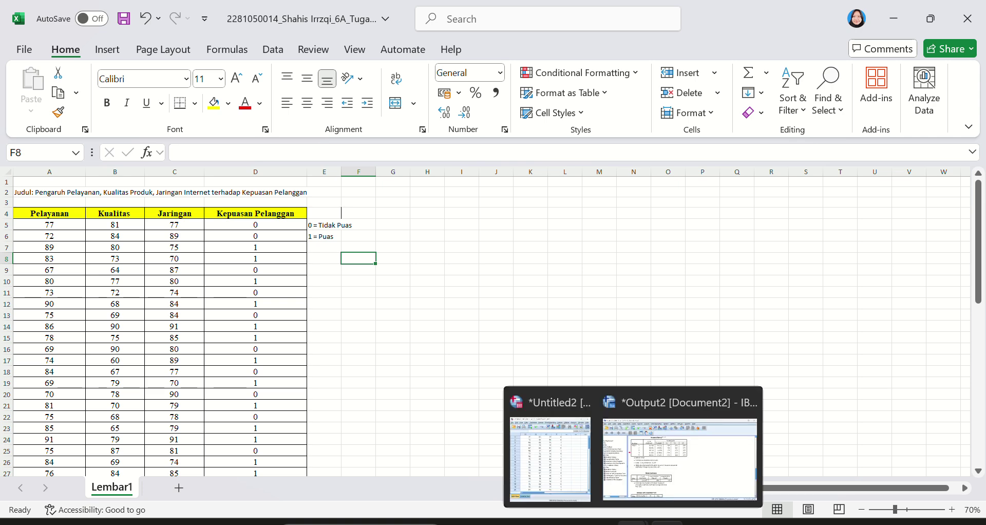
pyautogui.click(559, 451)
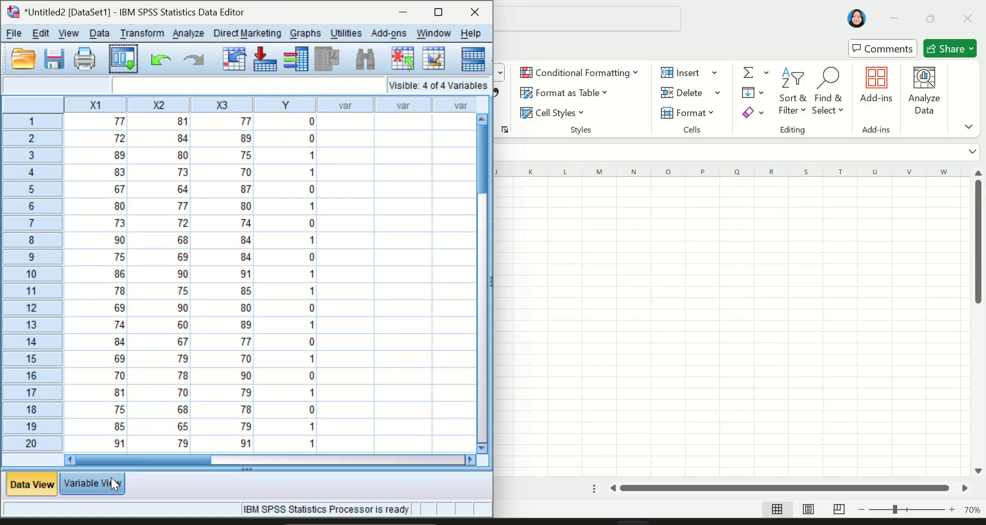
pyautogui.click(111, 478)
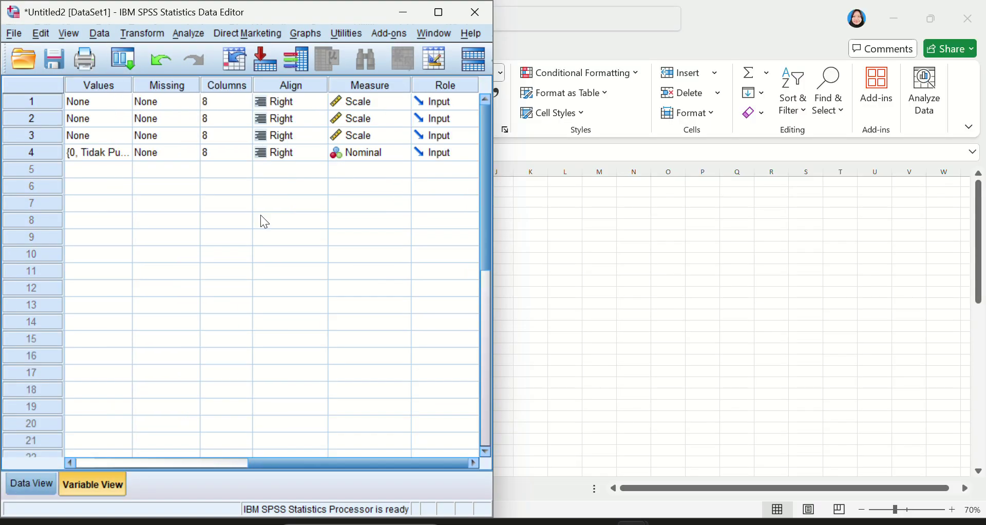
pyautogui.moveTo(277, 450); pyautogui.dragTo(68, 446)
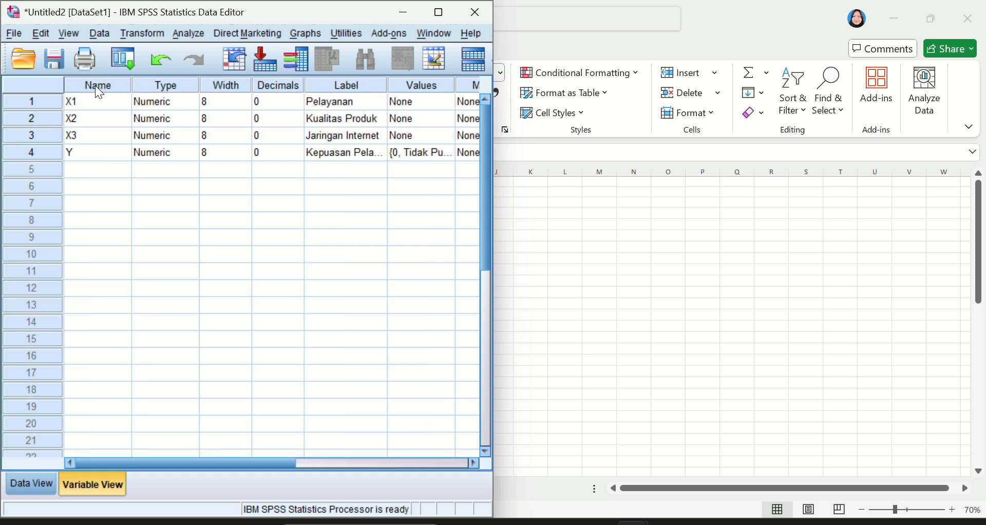
pyautogui.moveTo(931, 17)
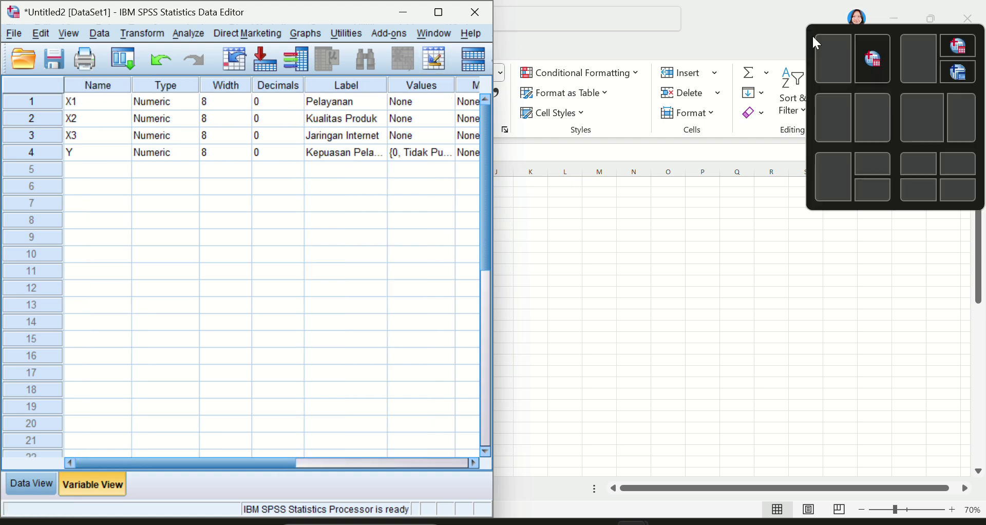
pyautogui.click(840, 57)
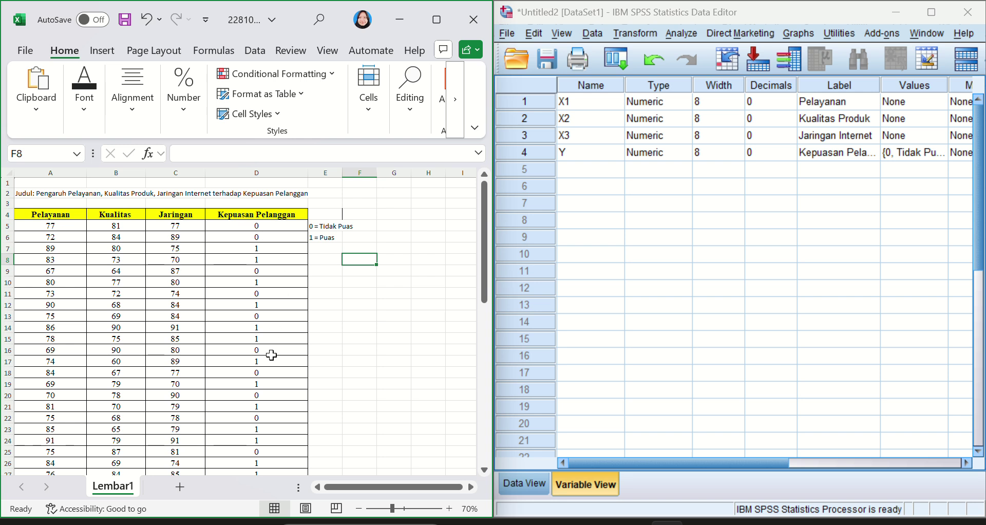
# - Set the number of decimals for variable X1 to 0
pyautogui.click(762, 98)
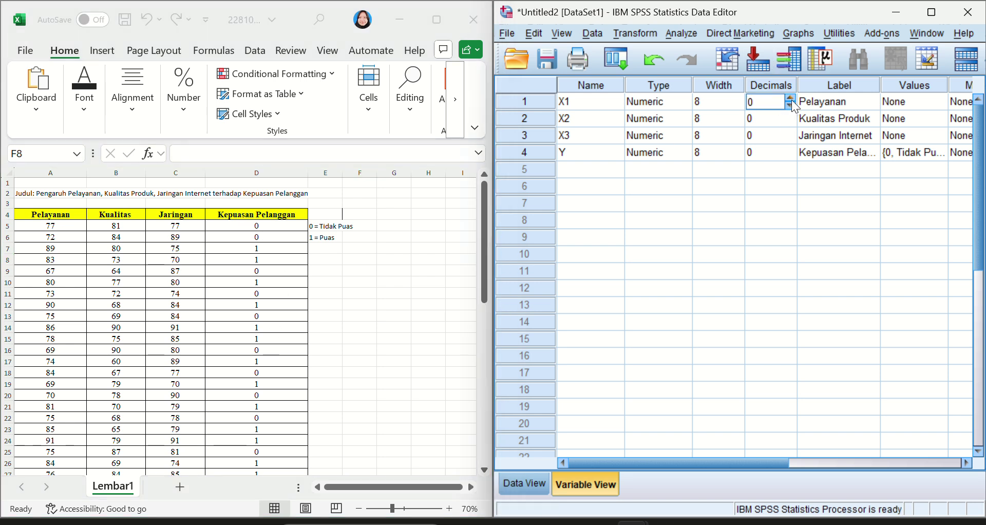
pyautogui.click(791, 99)
pyautogui.click(794, 106)
# - Review and accept the value labels of variable Y, 0 = "Tidak Puas" and 1 = "Puas"
pyautogui.click(889, 161)
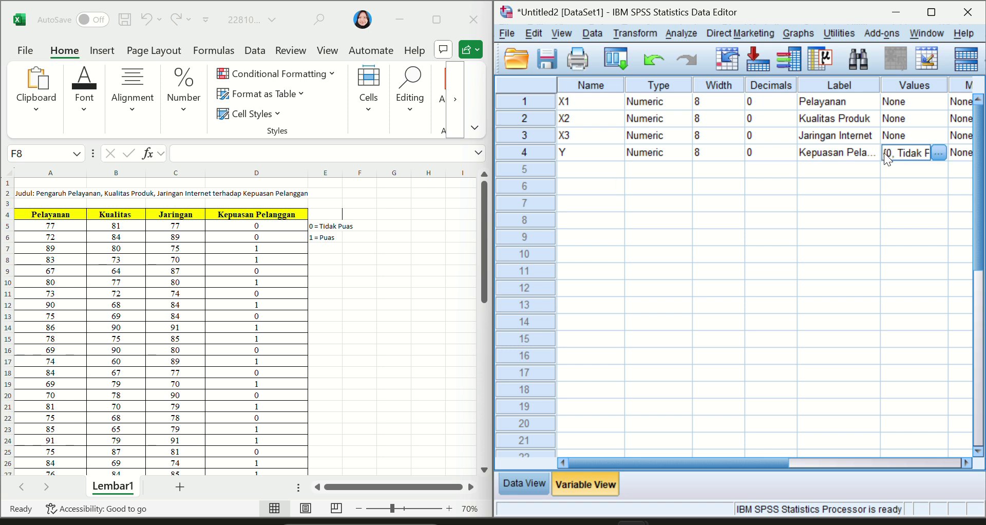
pyautogui.click(941, 153)
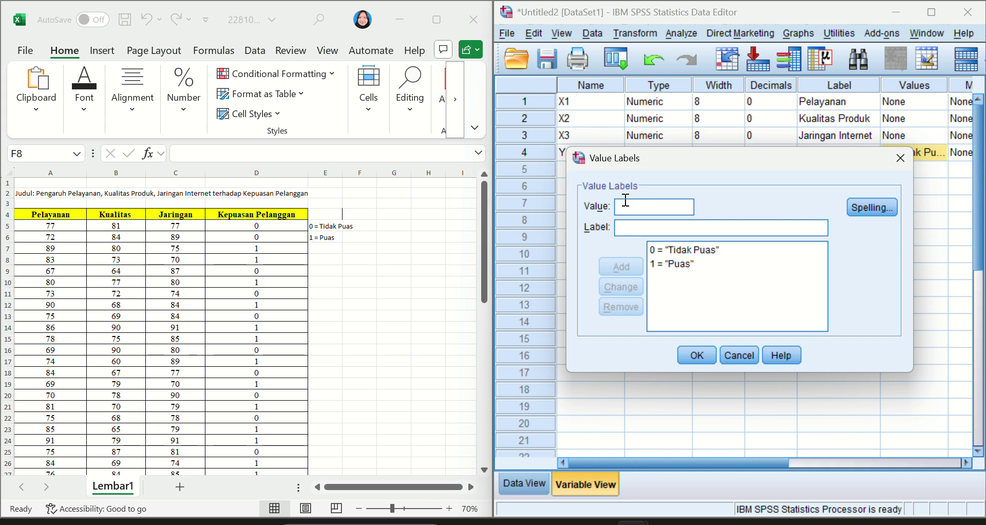
pyautogui.click(692, 249)
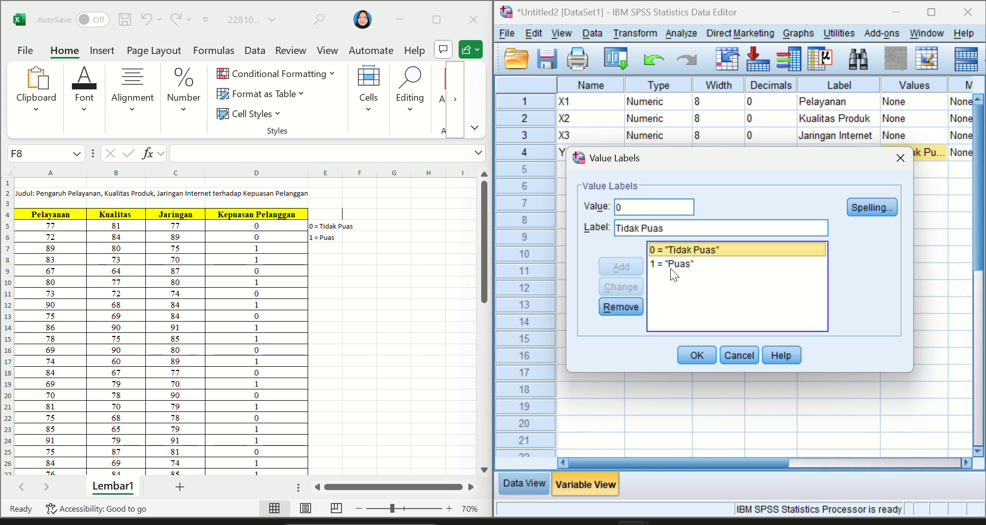
pyautogui.click(672, 266)
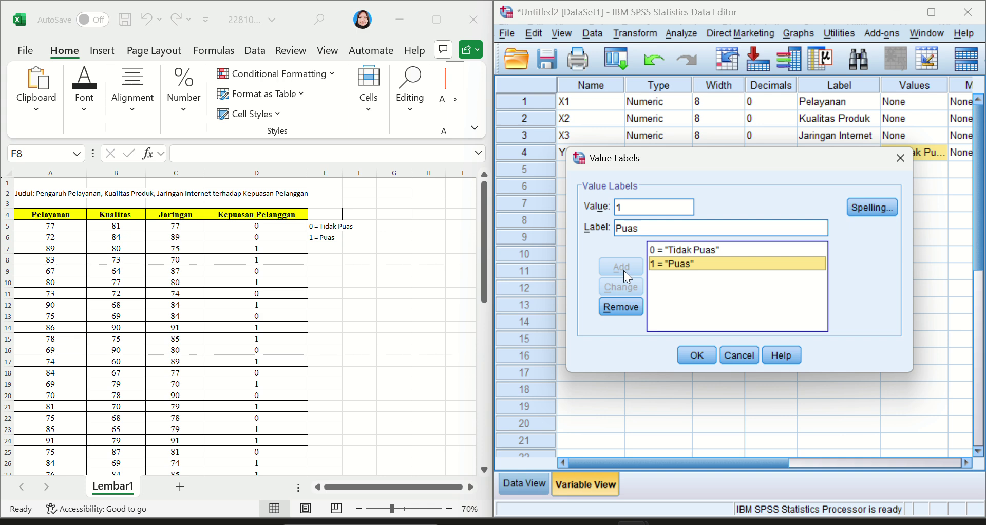
pyautogui.click(695, 356)
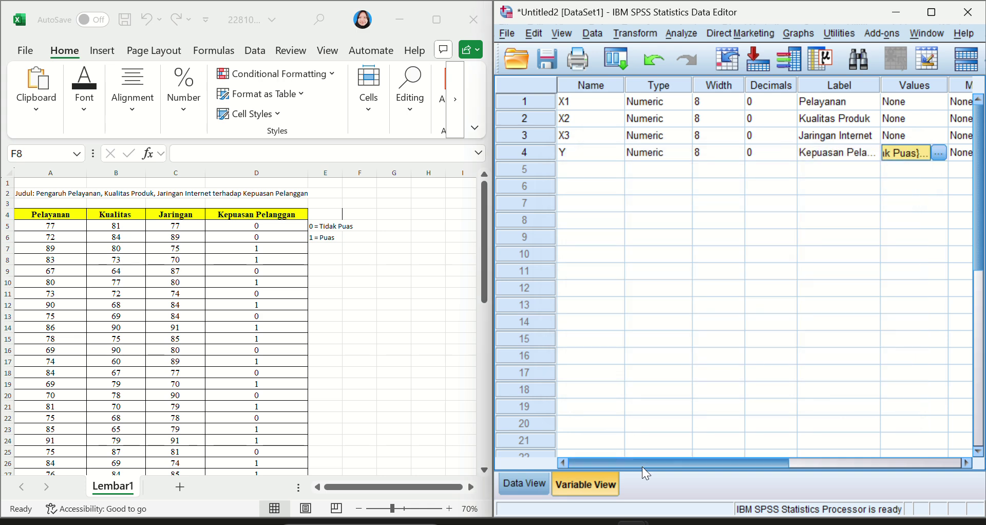
# - Set the measurement level of X1 to Scale and keep Y as Nominal
pyautogui.moveTo(642, 466); pyautogui.dragTo(855, 470)
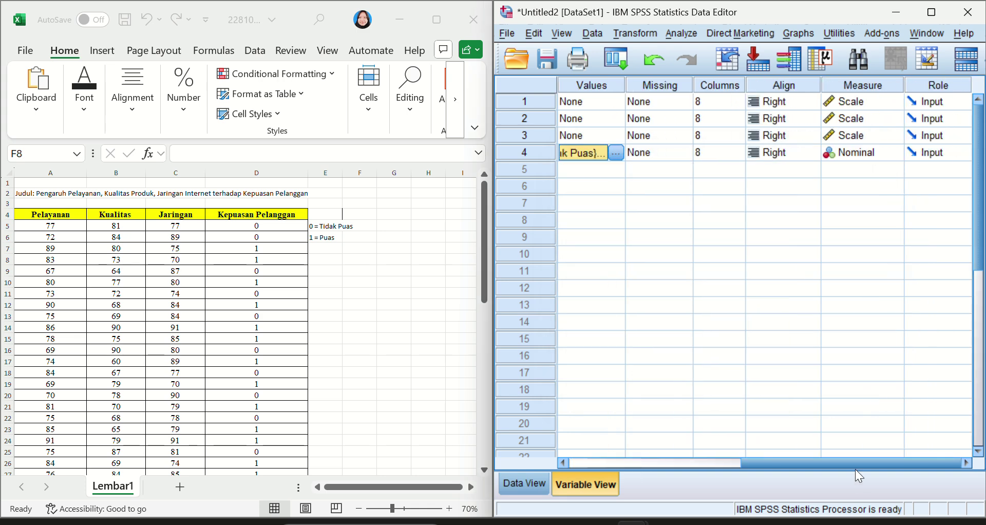
pyautogui.click(842, 103)
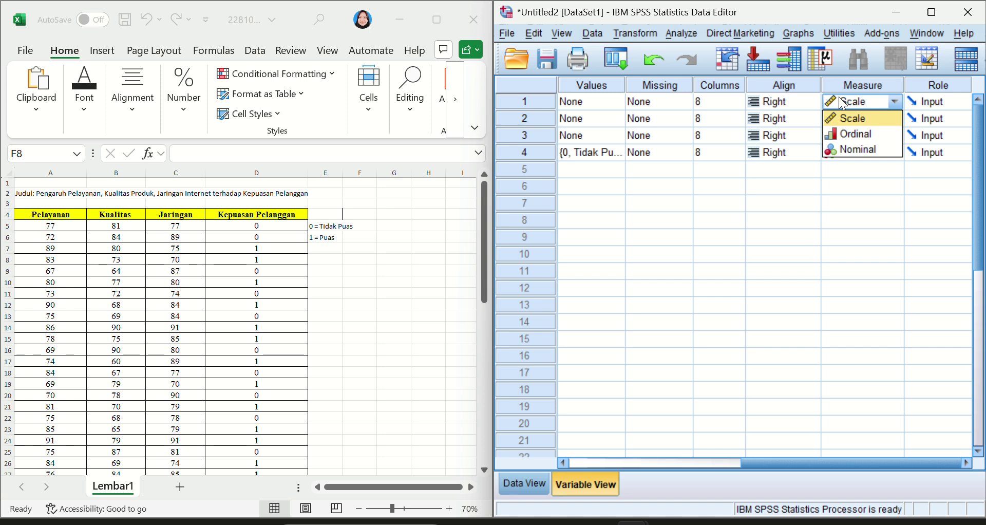
pyautogui.click(870, 119)
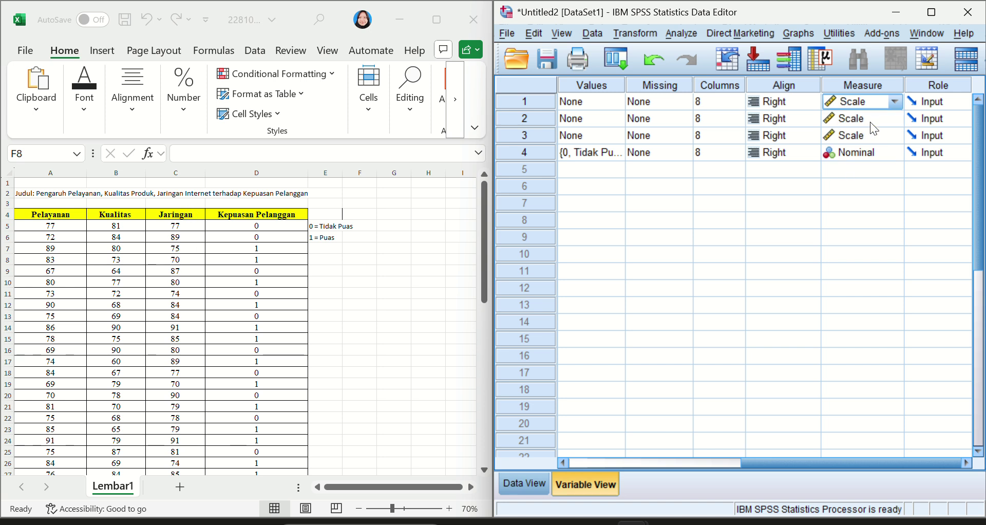
pyautogui.click(865, 162)
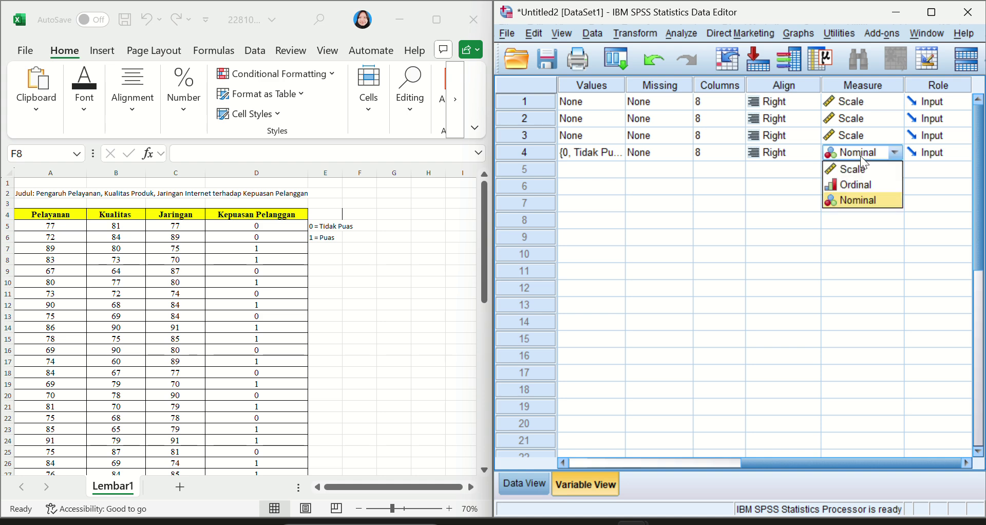
pyautogui.click(865, 163)
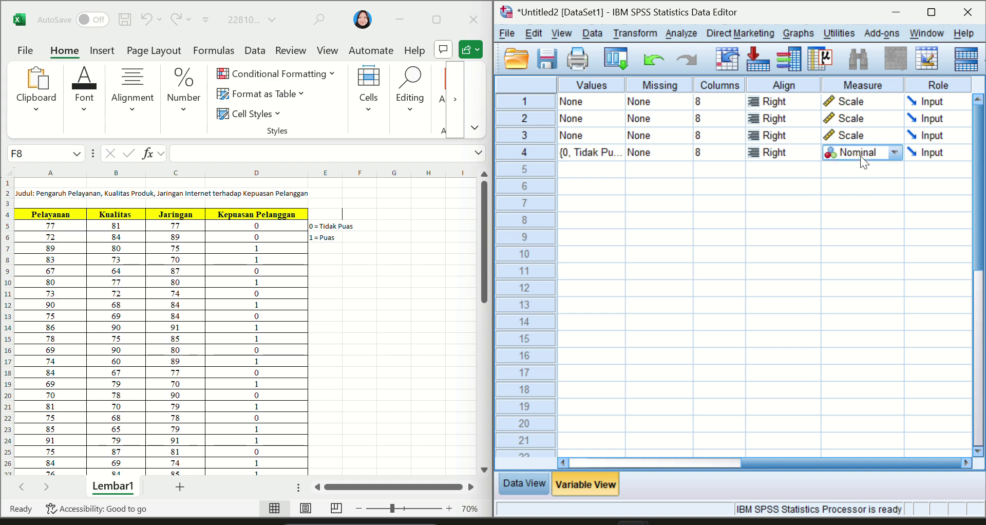
# - Return to the data values and start a Binary Logistic regression analysis
pyautogui.click(531, 479)
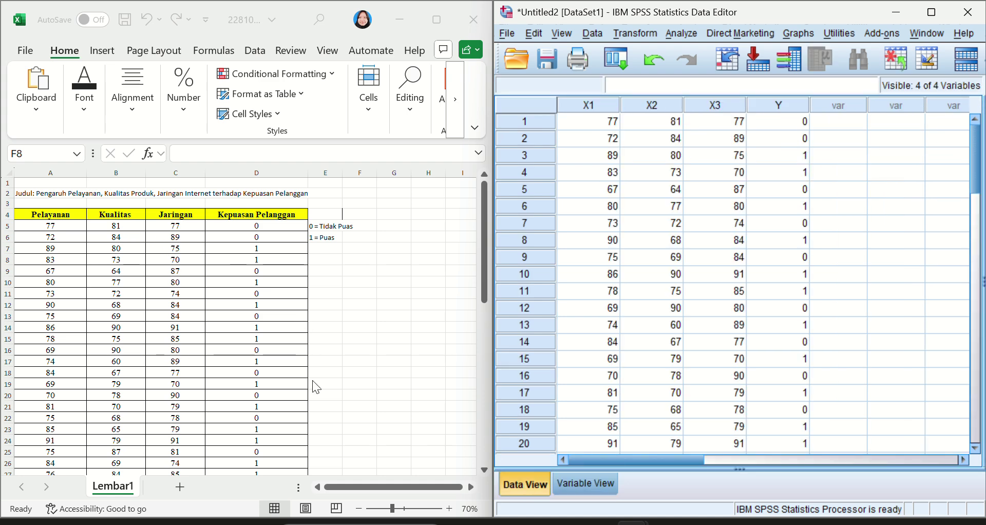
pyautogui.click(682, 217)
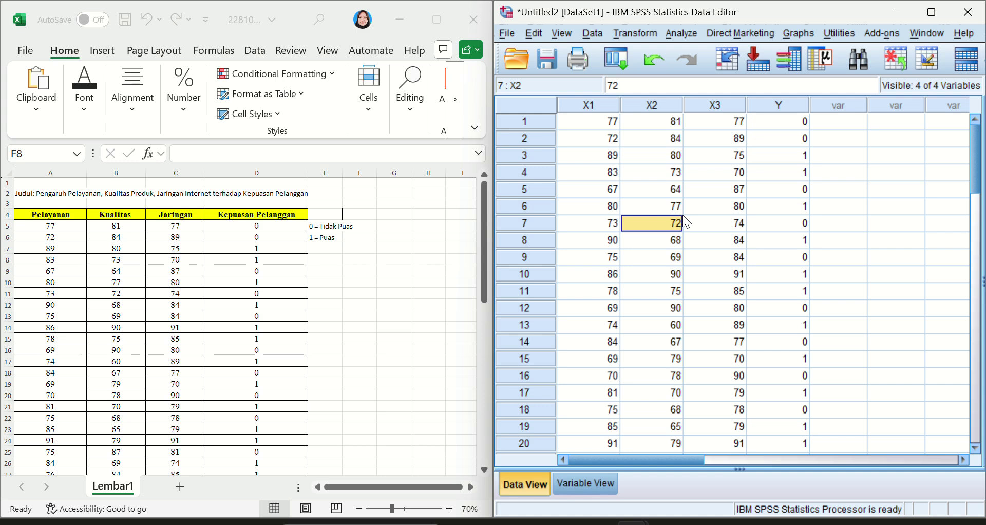
pyautogui.click(681, 34)
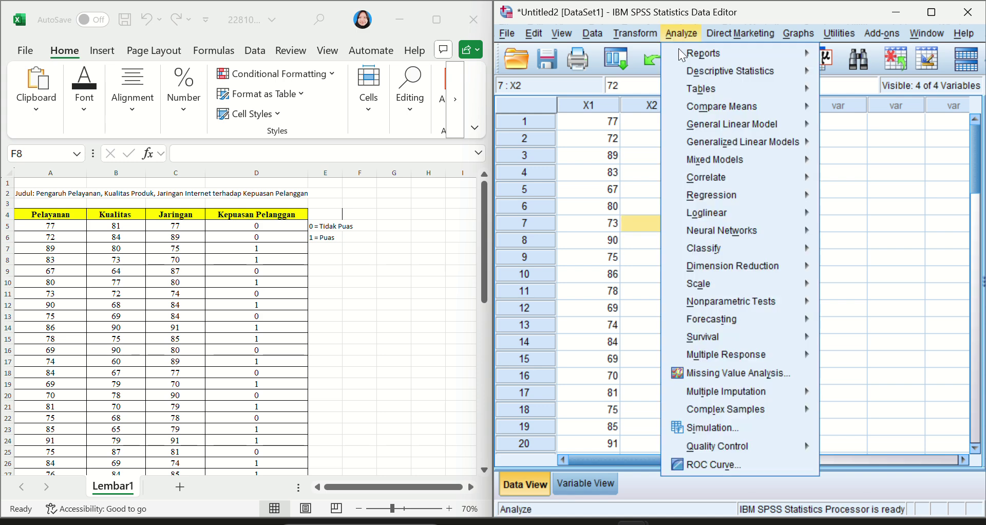
pyautogui.moveTo(776, 200)
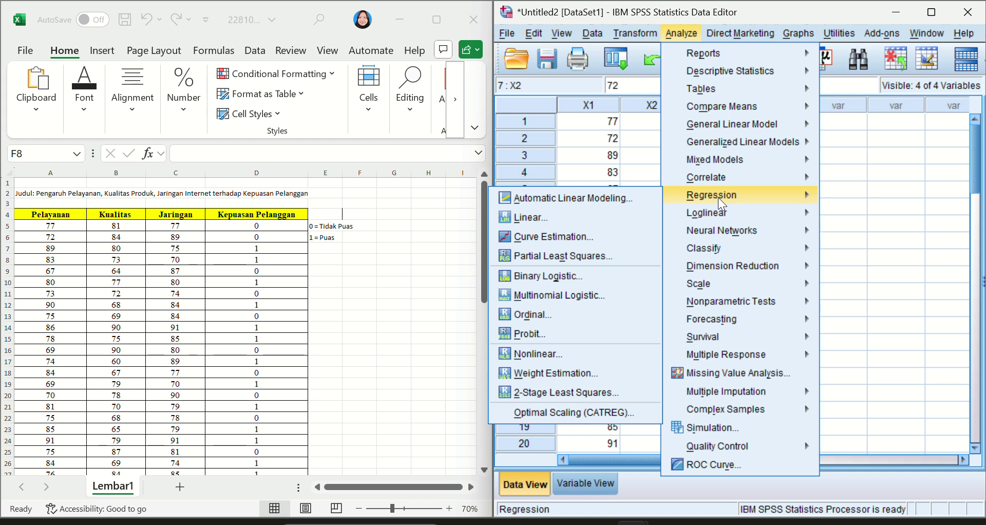
pyautogui.click(591, 276)
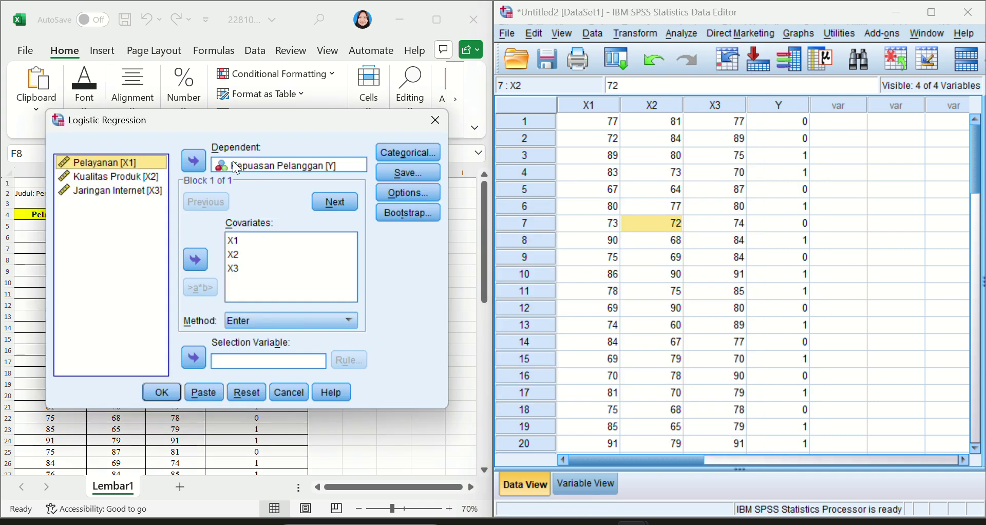
# - Use Kepuasan Pelanggan [Y] as the dependent variable and Pelayanan [X1], Kualitas Produk [X2] and Jaringan Internet [X3] as covariates
pyautogui.click(229, 164)
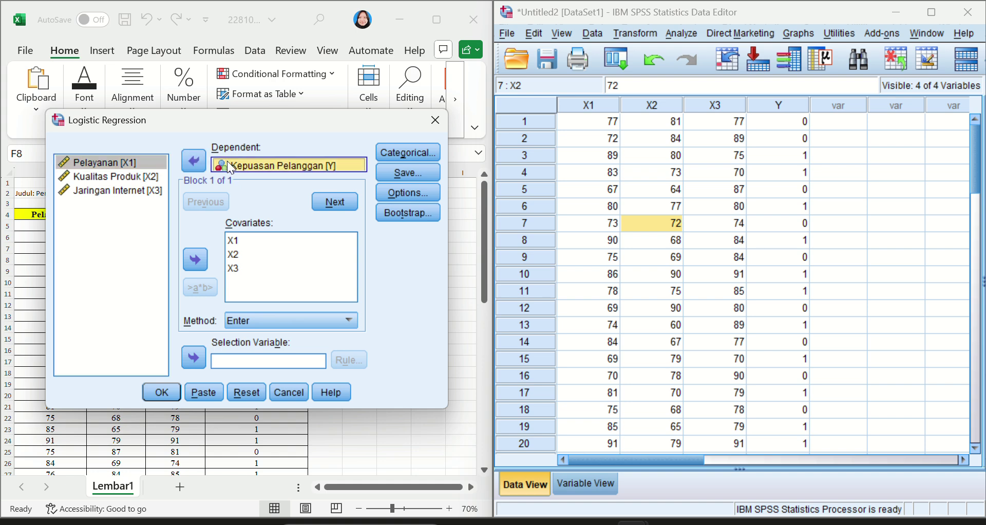
pyautogui.click(125, 232)
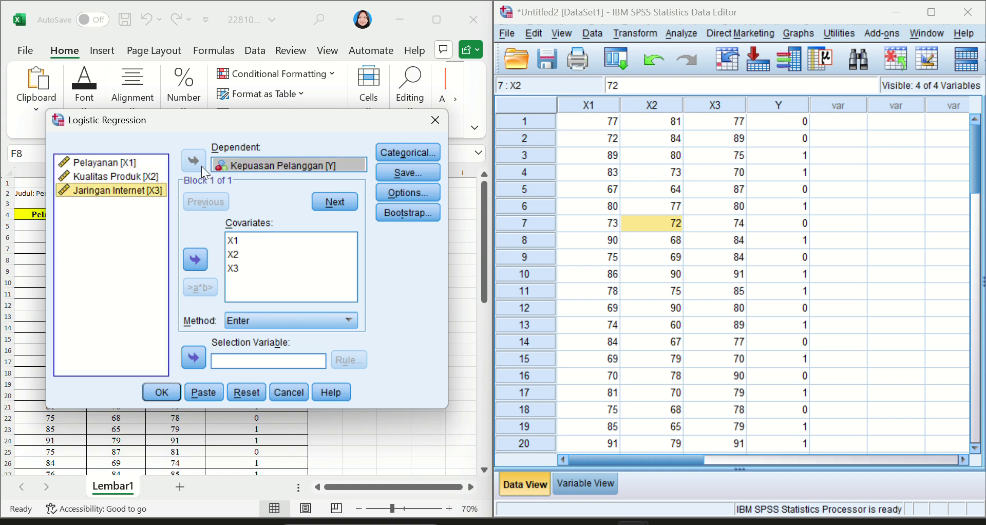
pyautogui.click(230, 167)
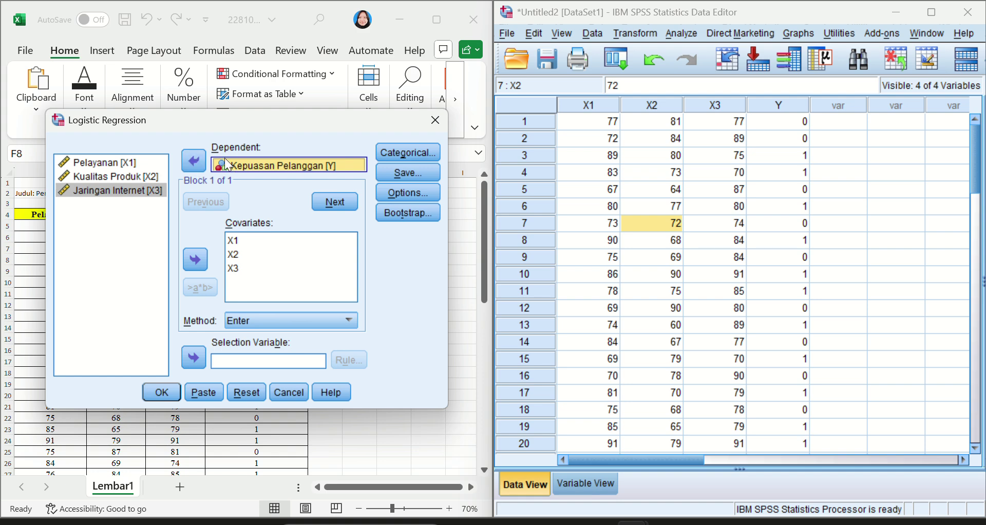
pyautogui.click(130, 210)
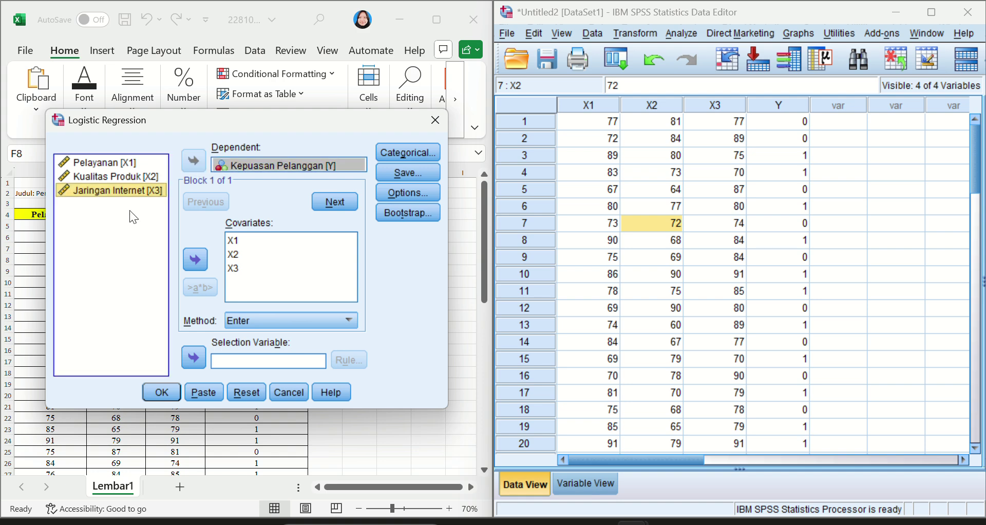
pyautogui.hotkey('ctrl', 'a')
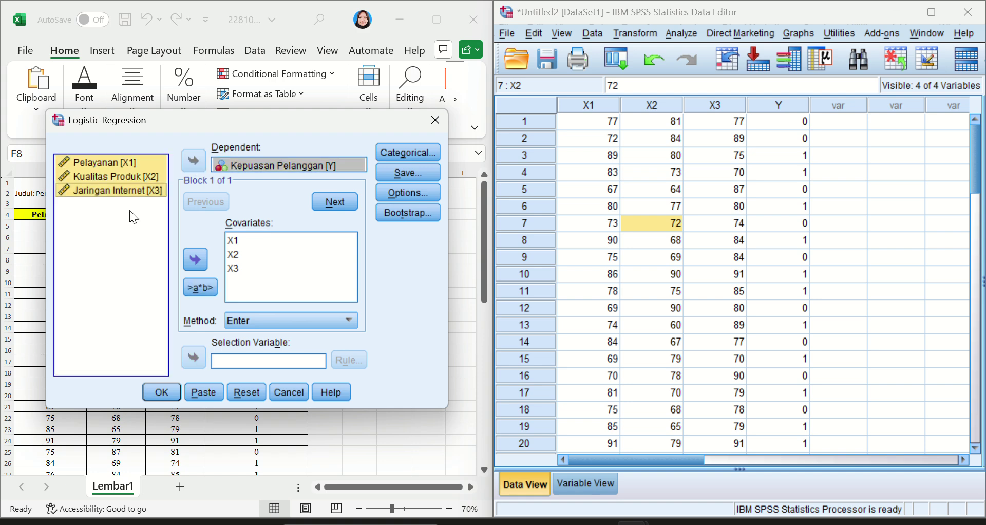
pyautogui.click(196, 261)
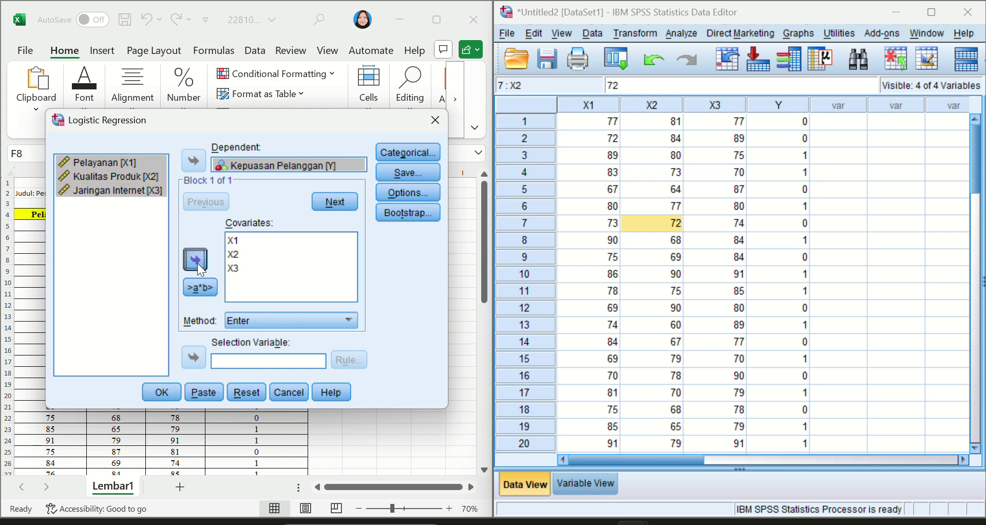
# - Include Hosmer-Lemeshow goodness-of-fit and Iteration history in the regression options, and run the analysis
pyautogui.click(412, 189)
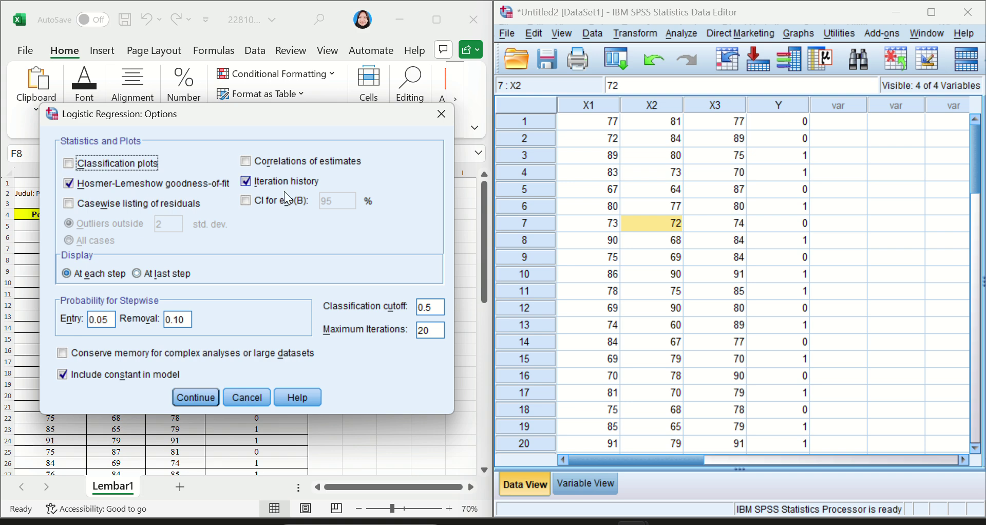
pyautogui.click(198, 397)
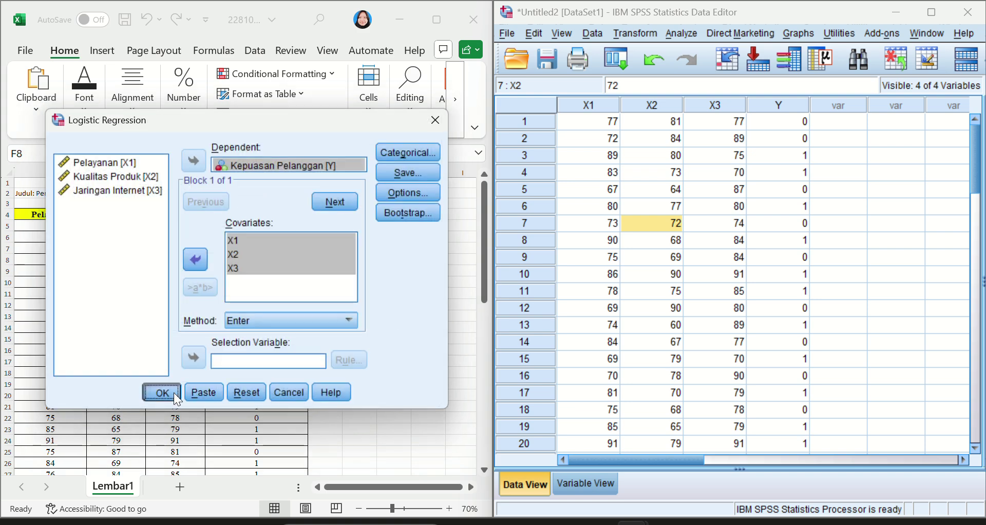
pyautogui.click(174, 393)
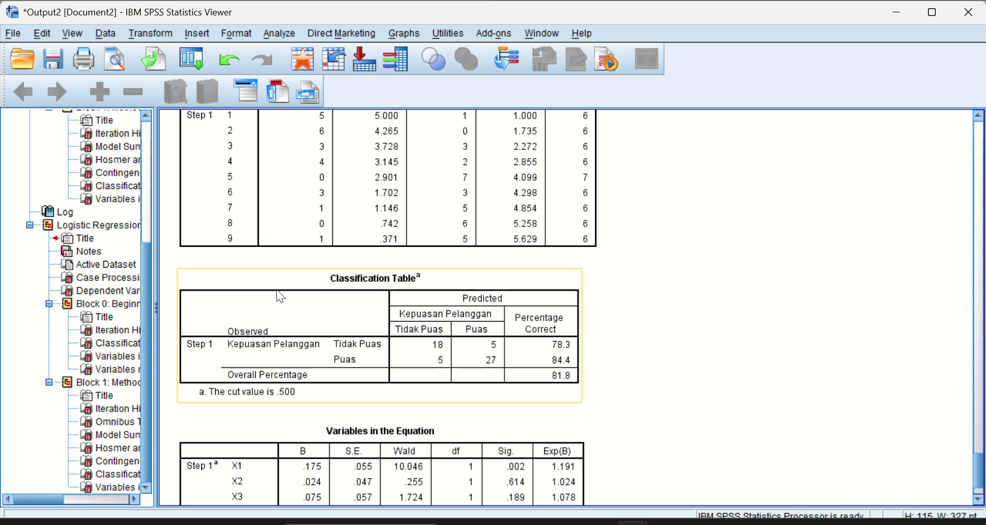
# - Go to the newest Logistic Regression output and examine its Case Processing Summary and Dependent Variable Encoding tables
pyautogui.click(94, 229)
pyautogui.click(94, 230)
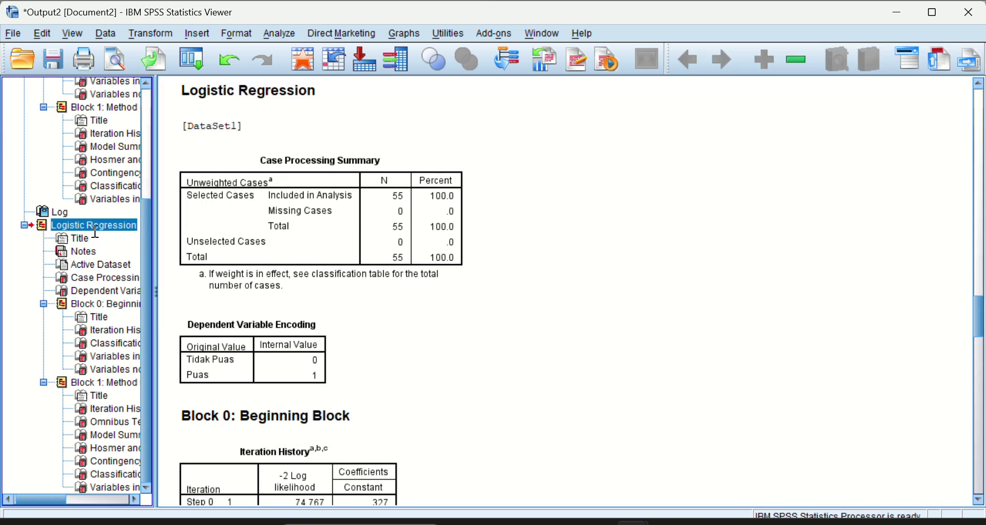
pyautogui.scroll(1, 125, 189)
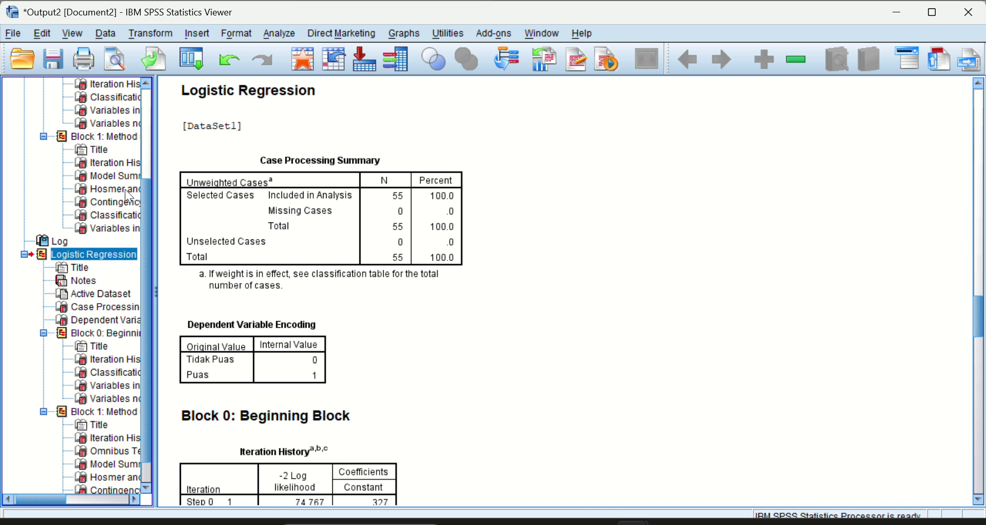
pyautogui.scroll(-1, 127, 195)
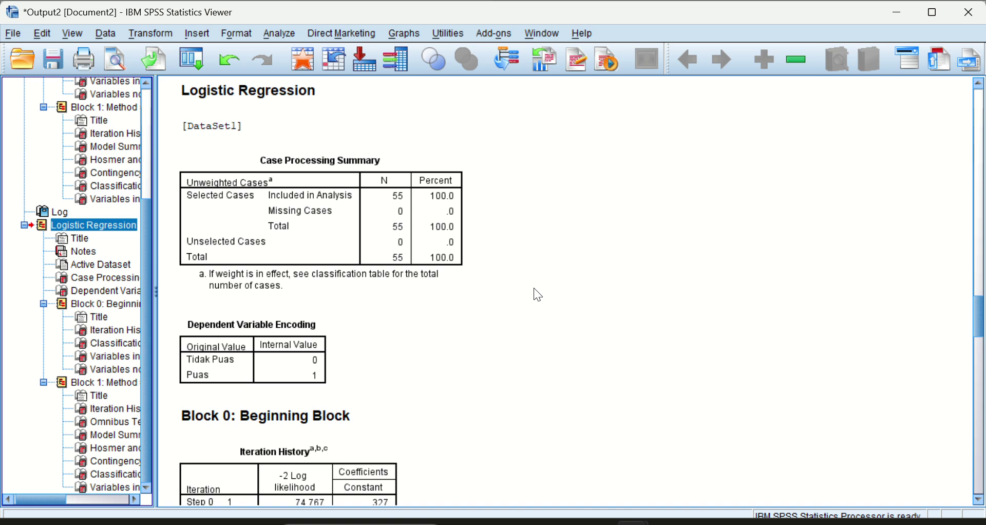
pyautogui.moveTo(667, 523)
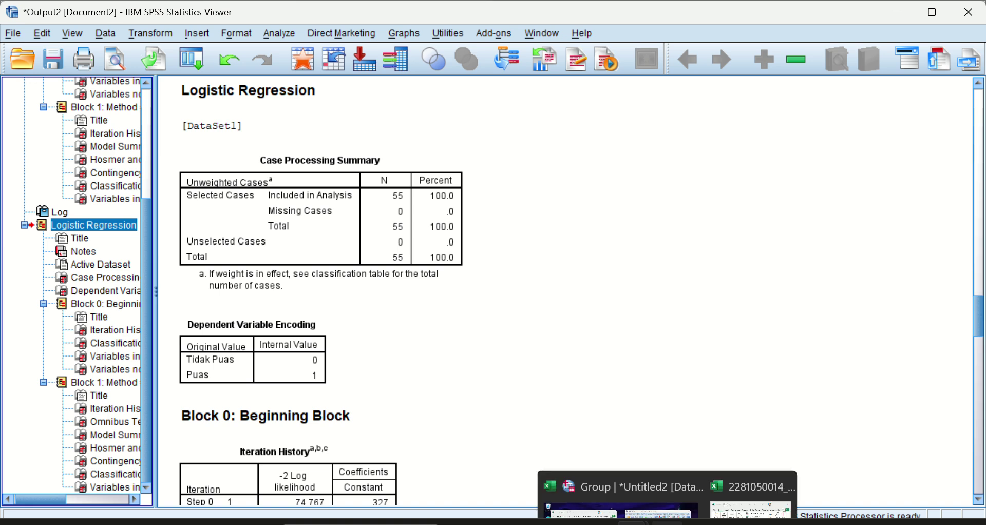
# - Switch to the Excel data sheet, check the research title and satisfaction codes, and return to the SPSS regression output
pyautogui.click(668, 480)
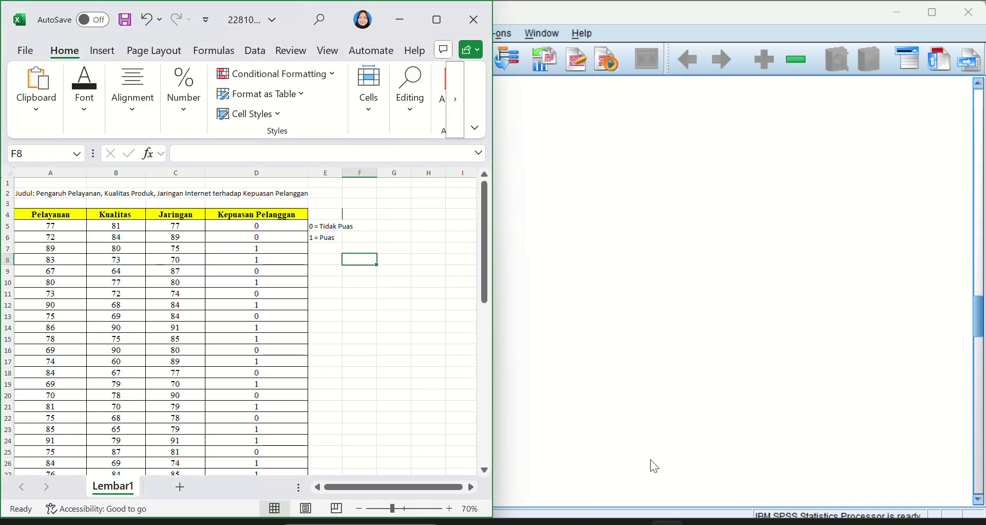
pyautogui.click(242, 204)
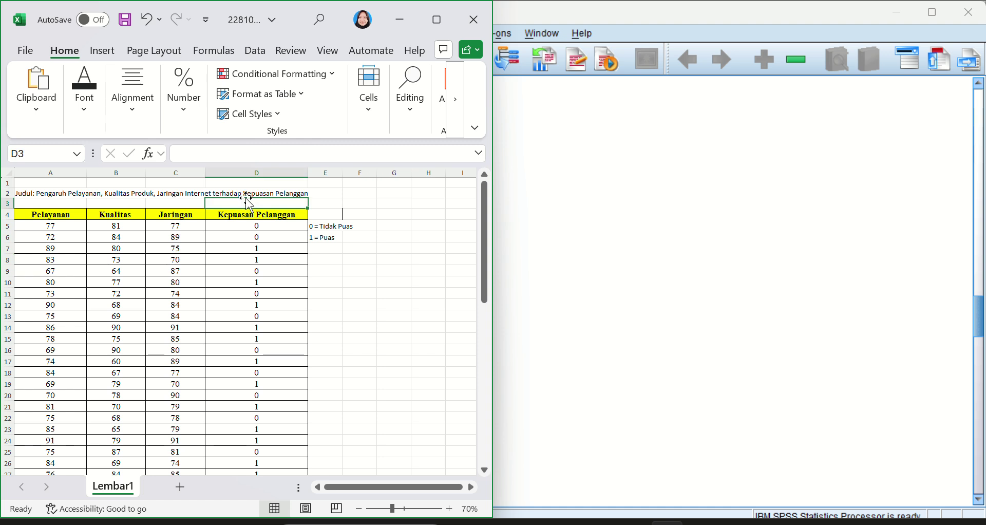
pyautogui.click(223, 193)
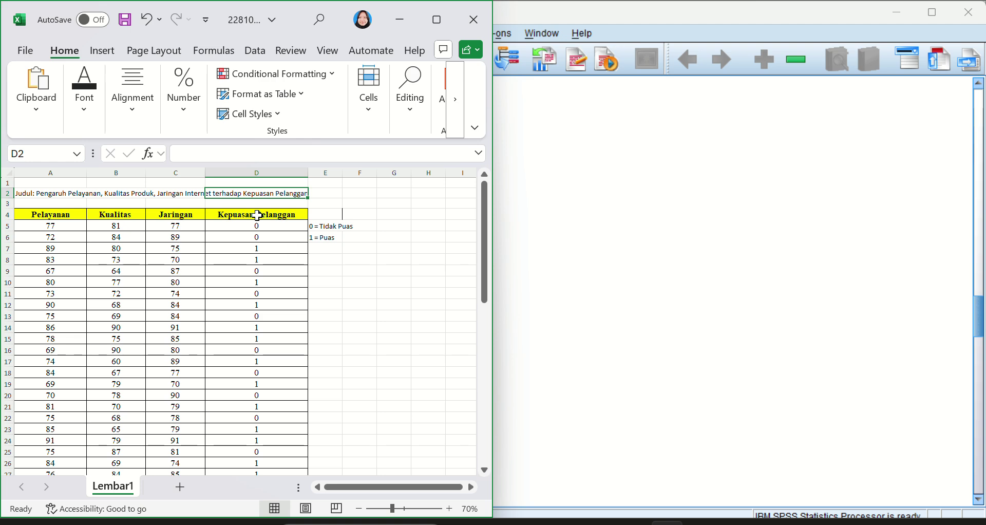
pyautogui.click(582, 243)
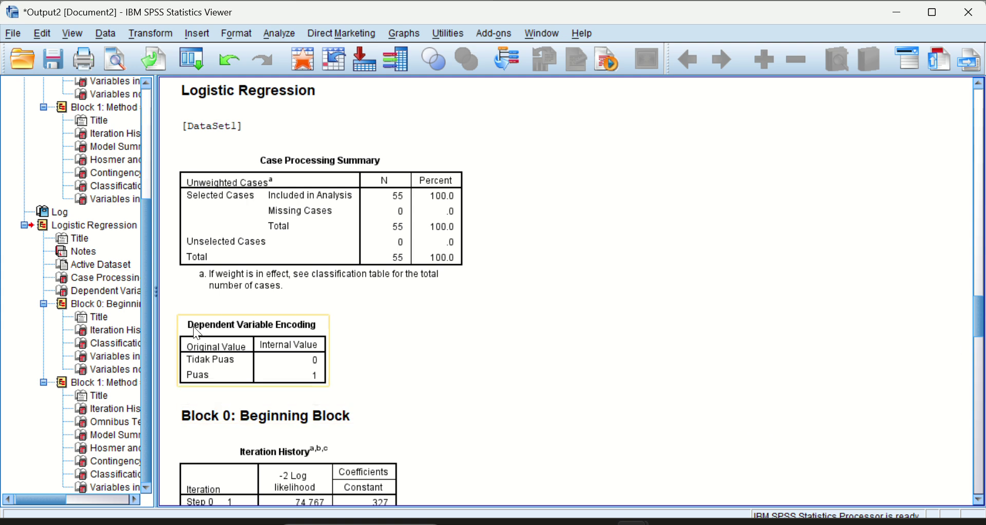
# - Examine the Iteration History table under Block 0: Beginning Block, including its -2 Log likelihood values
pyautogui.click(128, 303)
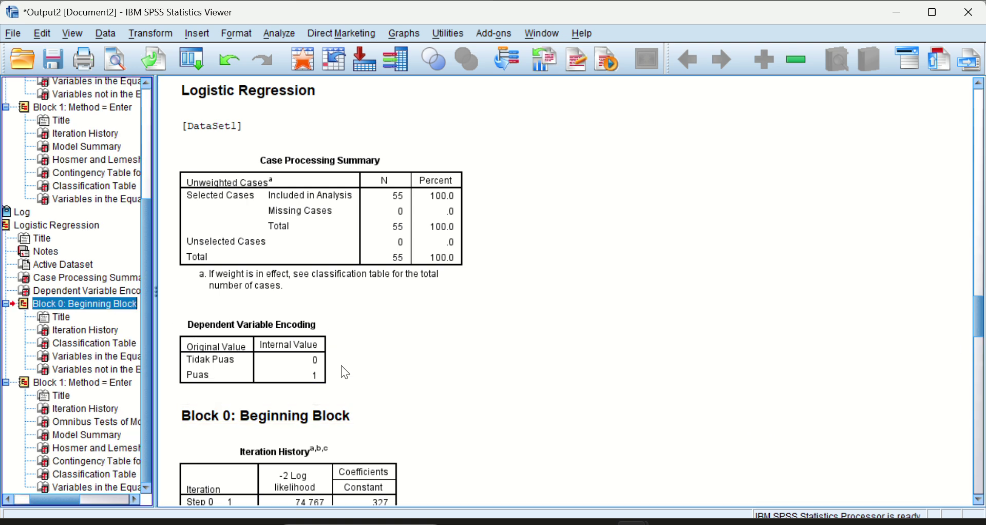
pyautogui.scroll(-3, 283, 401)
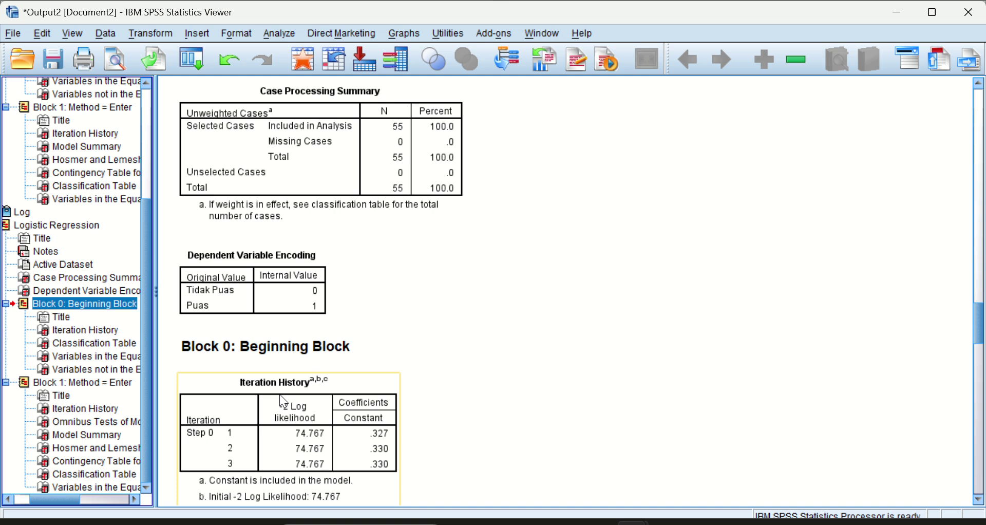
pyautogui.scroll(-6, 280, 394)
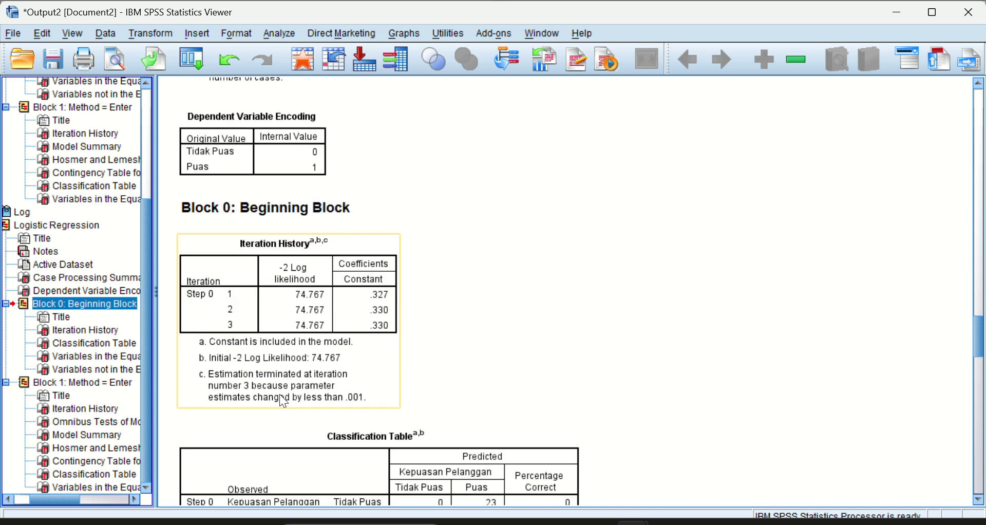
pyautogui.scroll(-3, 283, 403)
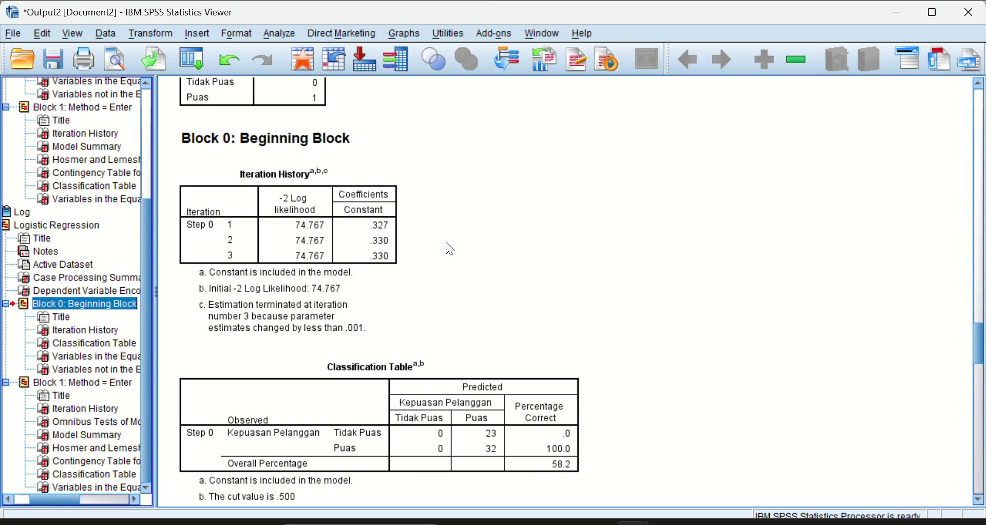
pyautogui.click(311, 251)
pyautogui.click(470, 331)
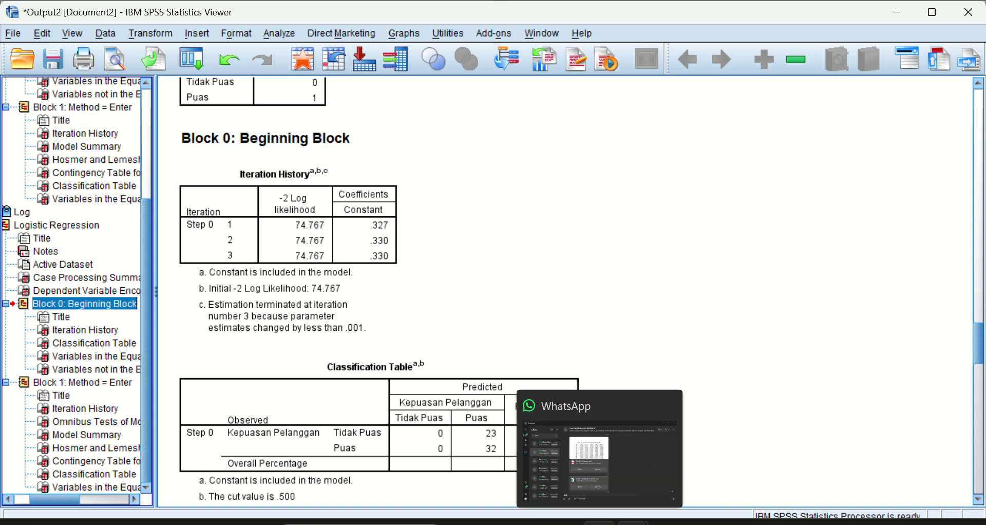
# - Switch to the Tabel_Chi_Square PDF and highlight the df 54 critical value at 0,05 in yellow
pyautogui.click(556, 471)
pyautogui.click(410, 250)
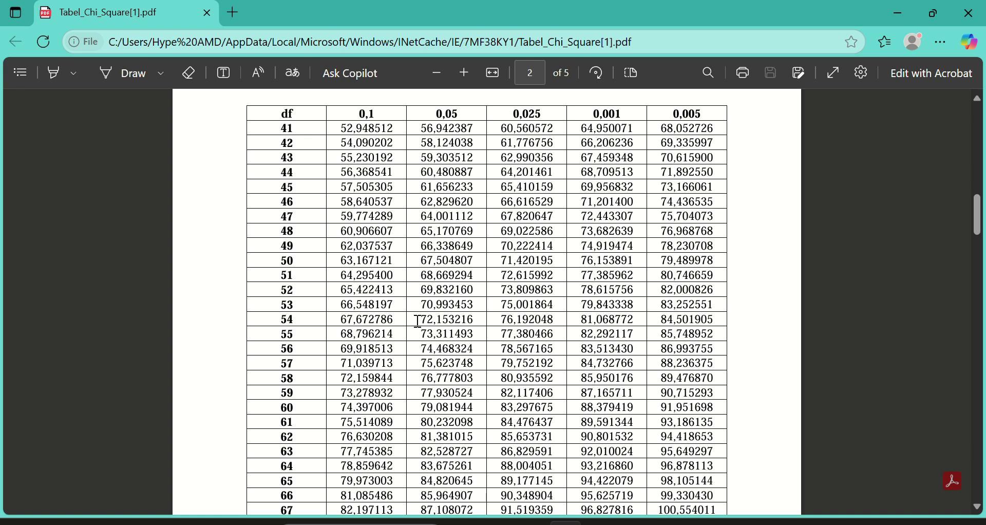
pyautogui.moveTo(418, 321); pyautogui.dragTo(480, 320)
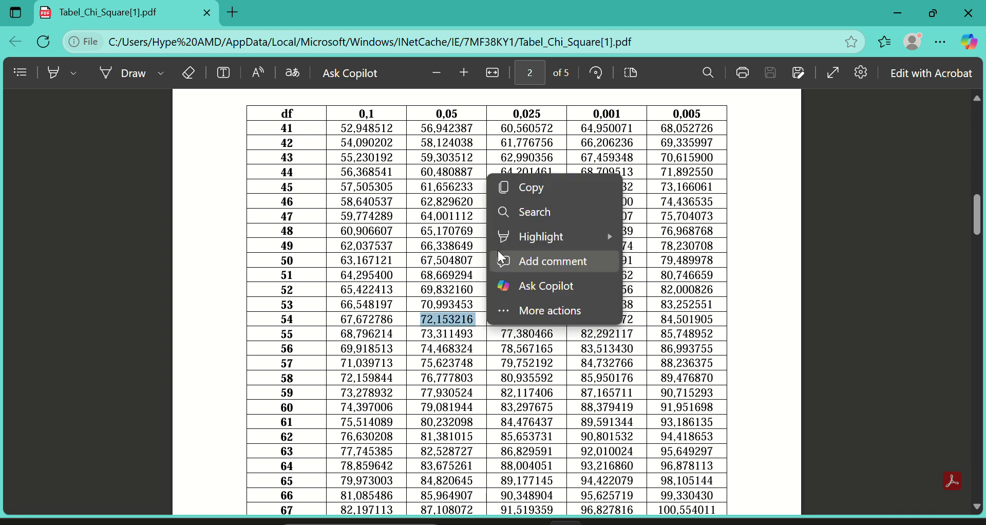
pyautogui.moveTo(606, 237)
pyautogui.click(656, 238)
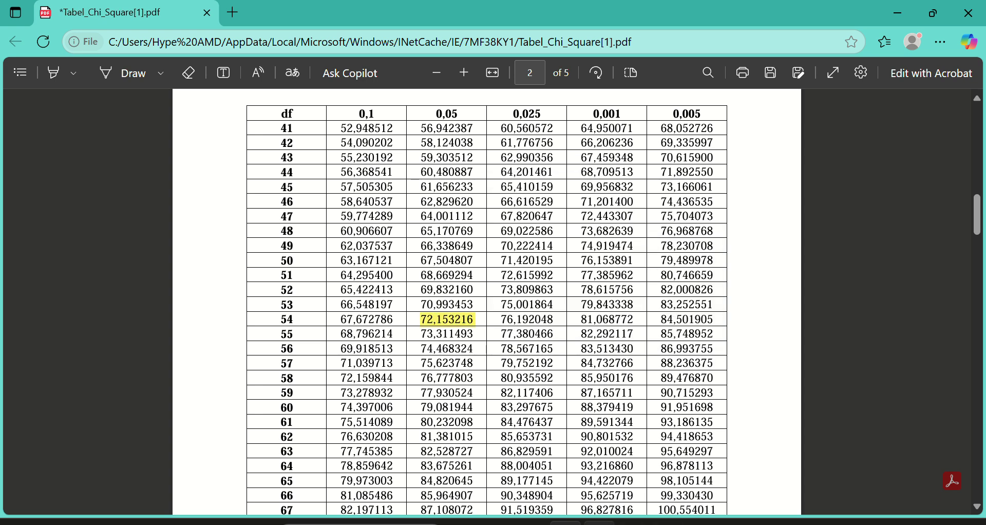
# - Return to the SPSS output and examine the remaining Block 0 tables down to the Block 1: Method = Enter heading
pyautogui.moveTo(633, 522)
pyautogui.moveTo(527, 446)
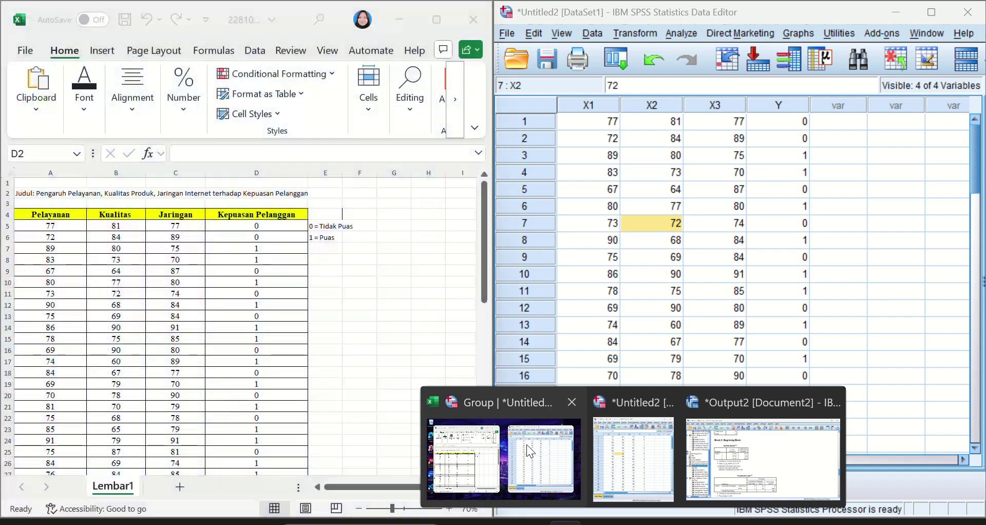
pyautogui.click(707, 457)
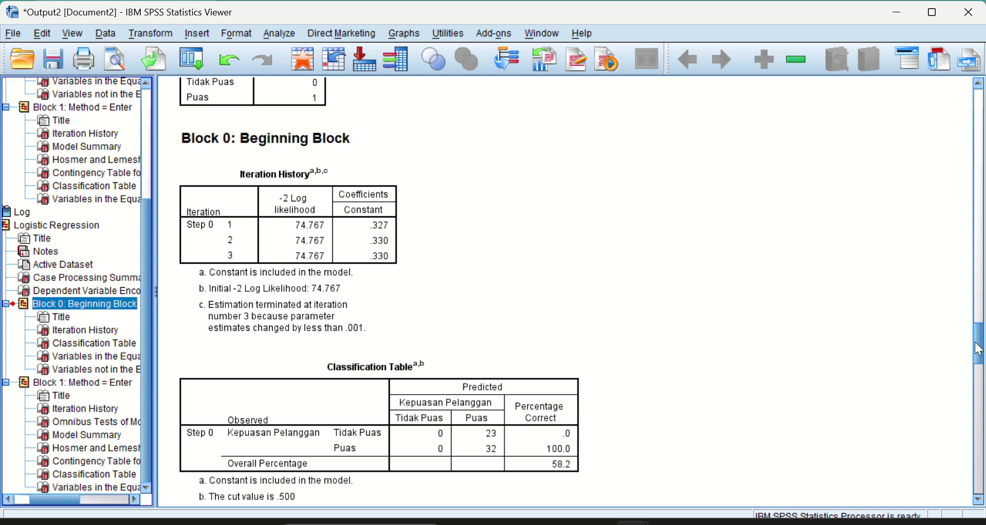
pyautogui.moveTo(980, 349); pyautogui.dragTo(968, 378)
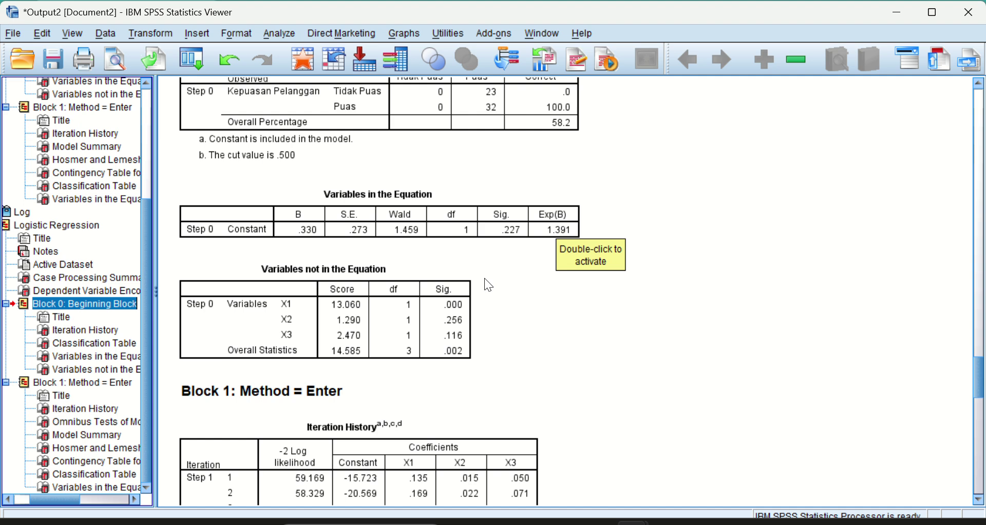
pyautogui.click(359, 391)
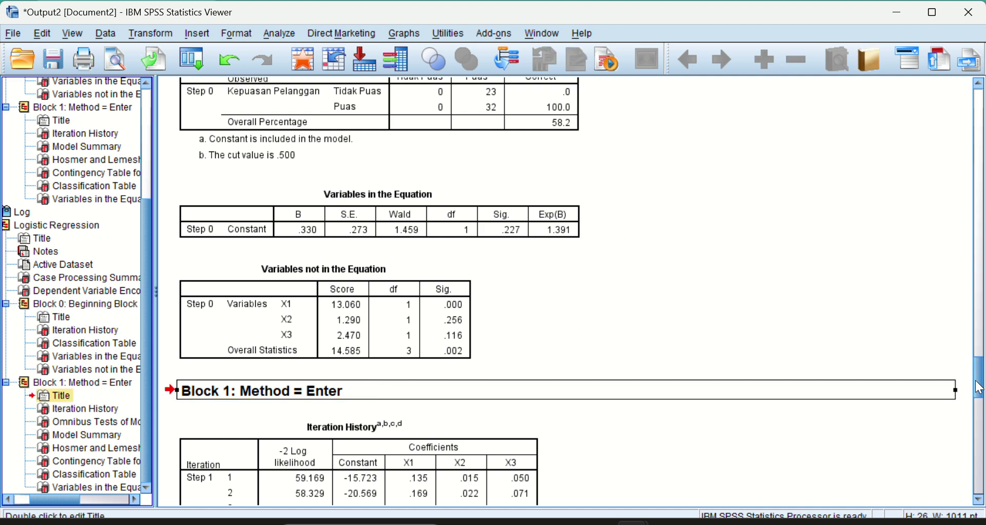
# - Examine the Iteration History table of Block 1: Method = Enter, including its final -2 Log likelihood
pyautogui.moveTo(970, 380); pyautogui.dragTo(970, 404)
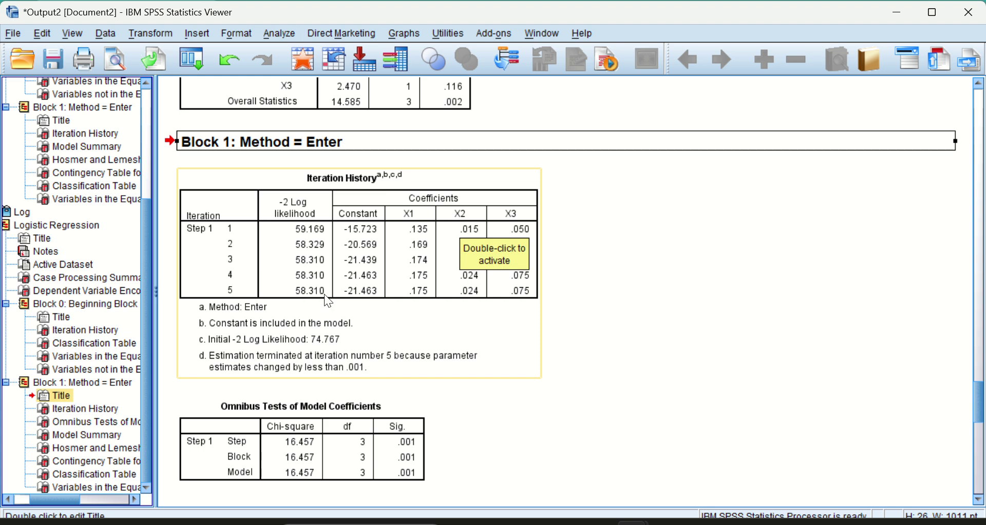
pyautogui.click(586, 311)
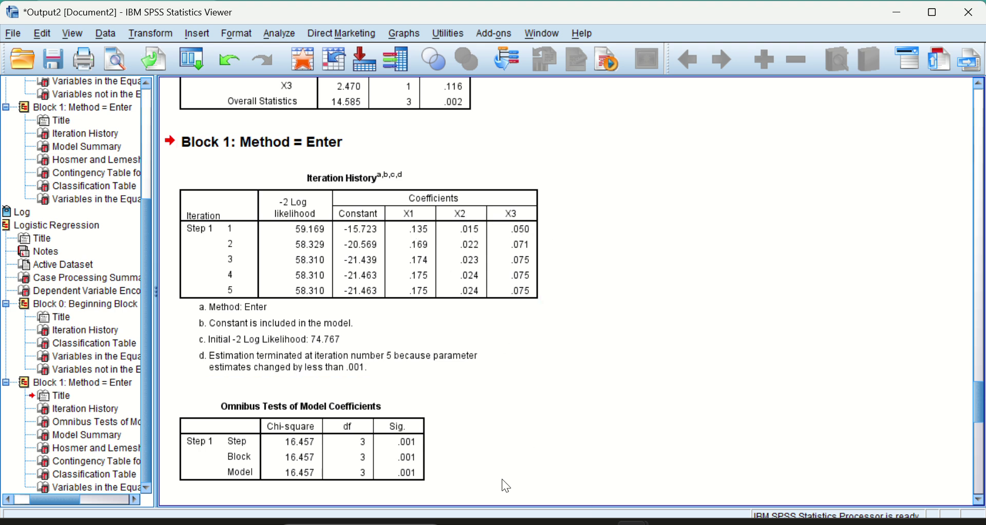
pyautogui.click(569, 522)
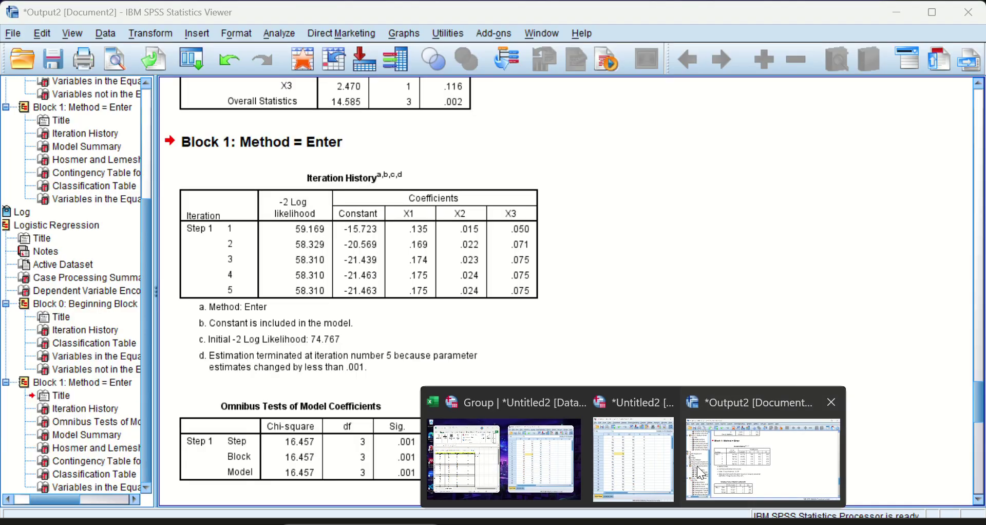
pyautogui.click(749, 461)
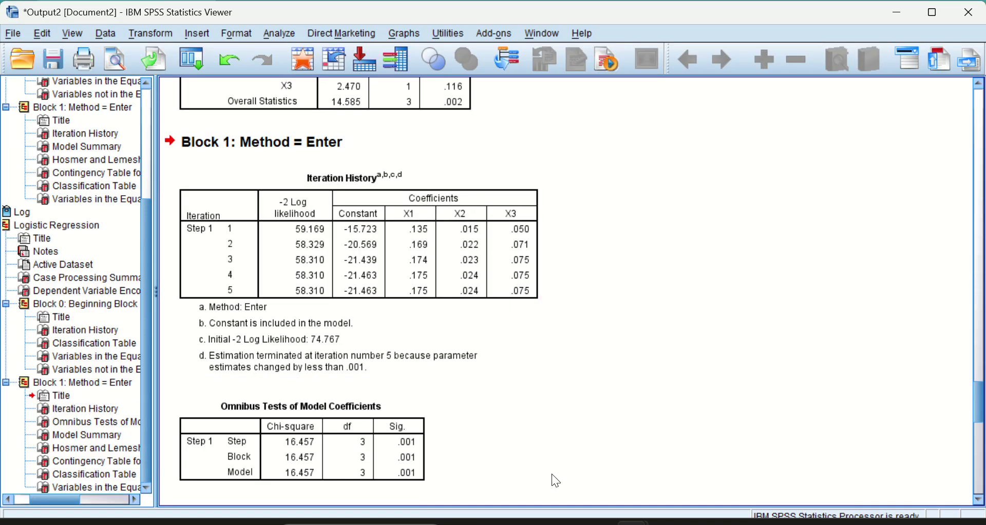
# - Switch to the chi-square table PDF and highlight the df 51 critical value at 0,05 in green
pyautogui.moveTo(568, 523)
pyautogui.click(555, 456)
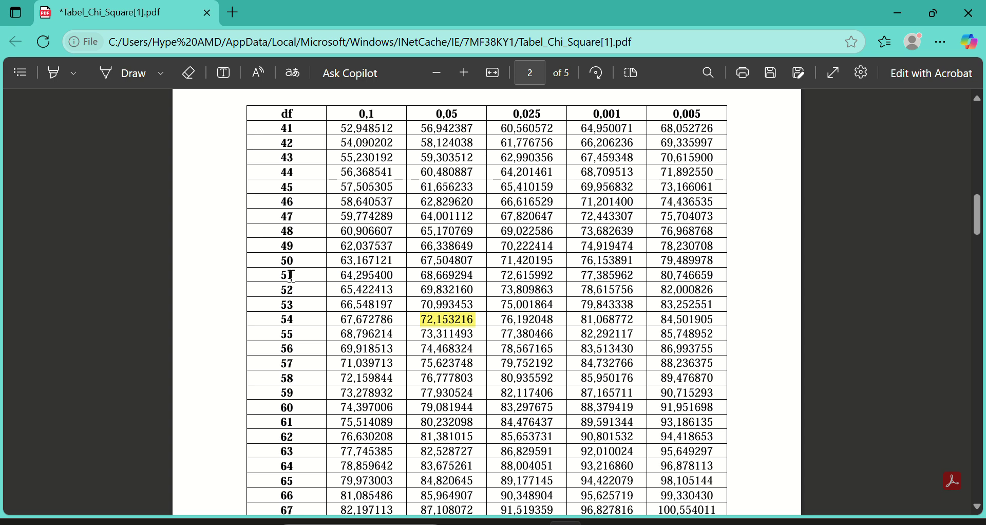
pyautogui.doubleClick(428, 276)
pyautogui.moveTo(458, 198)
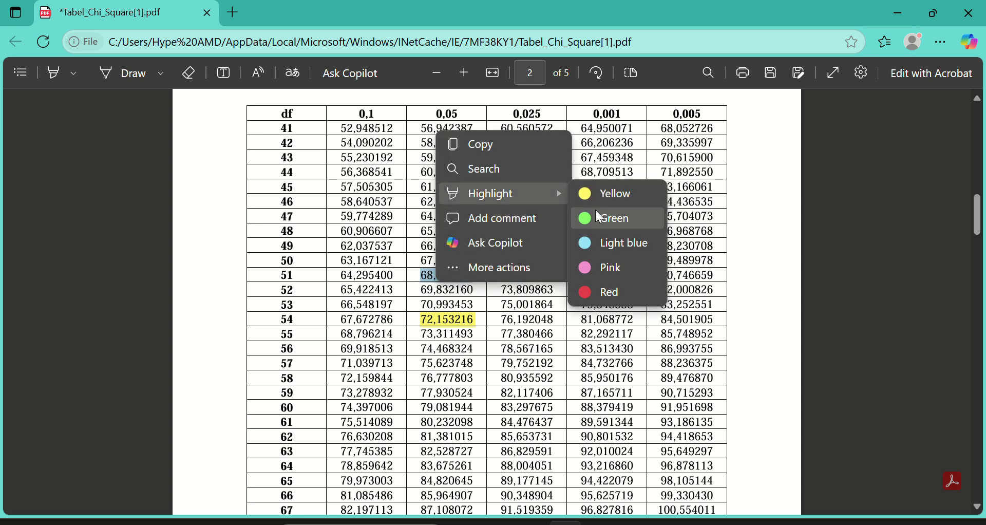
pyautogui.click(605, 217)
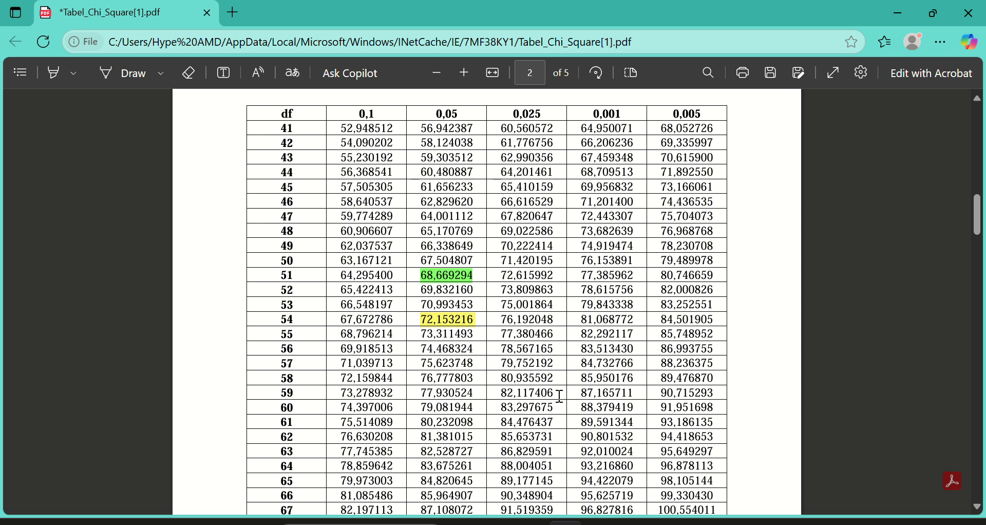
# - Return to the SPSS output and examine the Omnibus Tests of Model Coefficients table in Block 1
pyautogui.moveTo(632, 523)
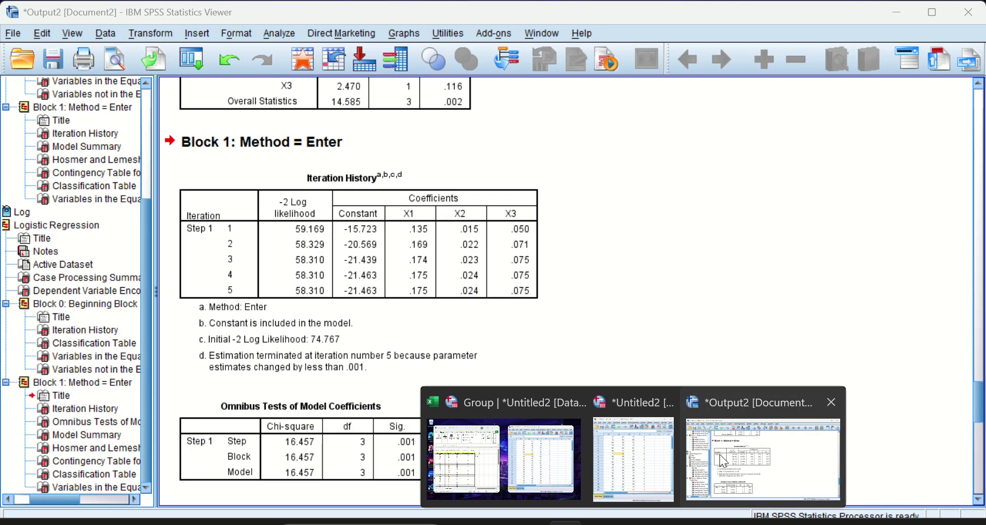
pyautogui.click(720, 454)
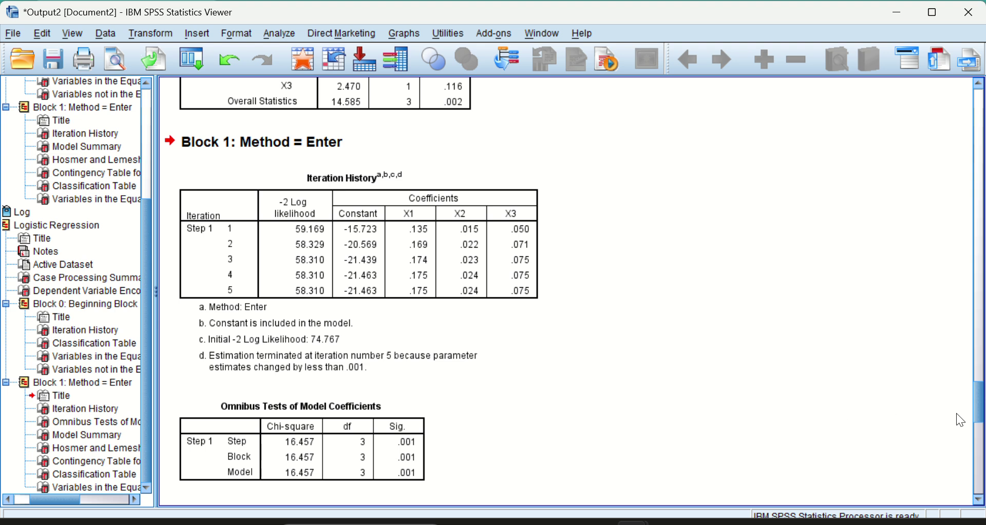
pyautogui.click(393, 452)
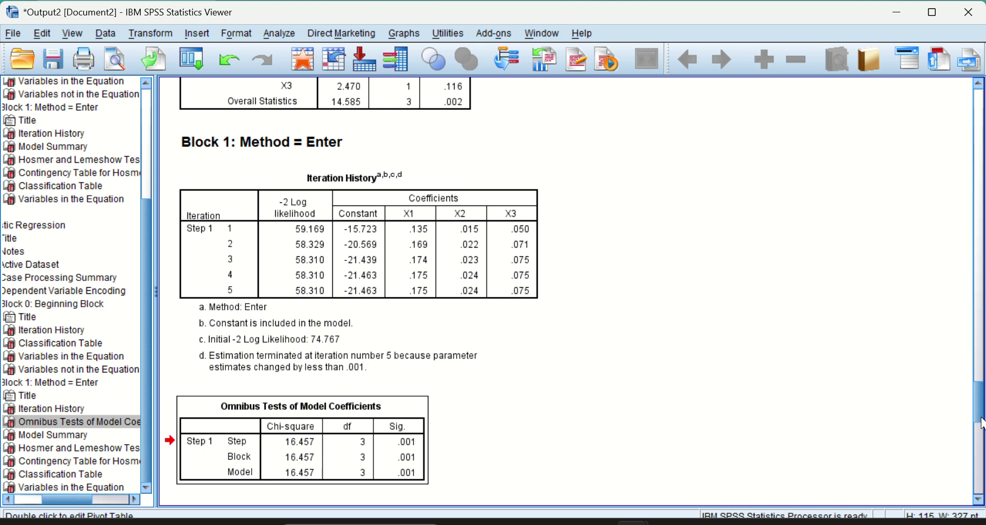
# - Examine the Block 1 Model Summary, including Nagelkerke R Square, and the Hosmer and Lemeshow Test
pyautogui.scroll(-1, 981, 418)
pyautogui.moveTo(978, 419); pyautogui.dragTo(977, 498)
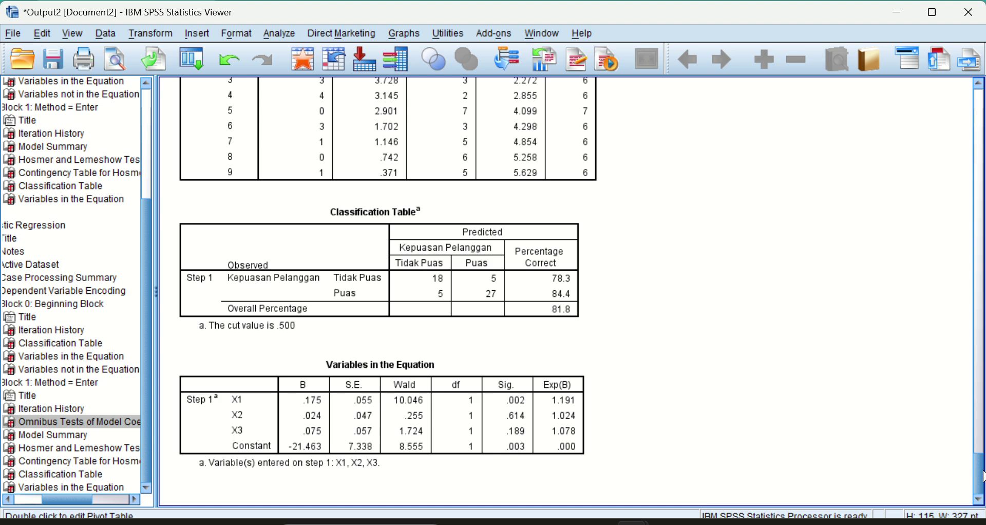
pyautogui.moveTo(981, 477); pyautogui.dragTo(979, 443)
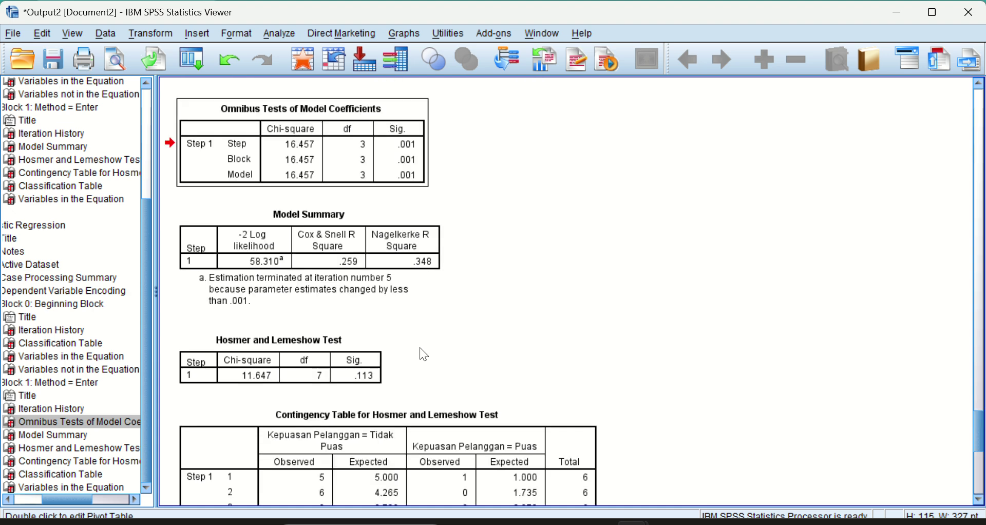
pyautogui.click(391, 247)
pyautogui.doubleClick(397, 249)
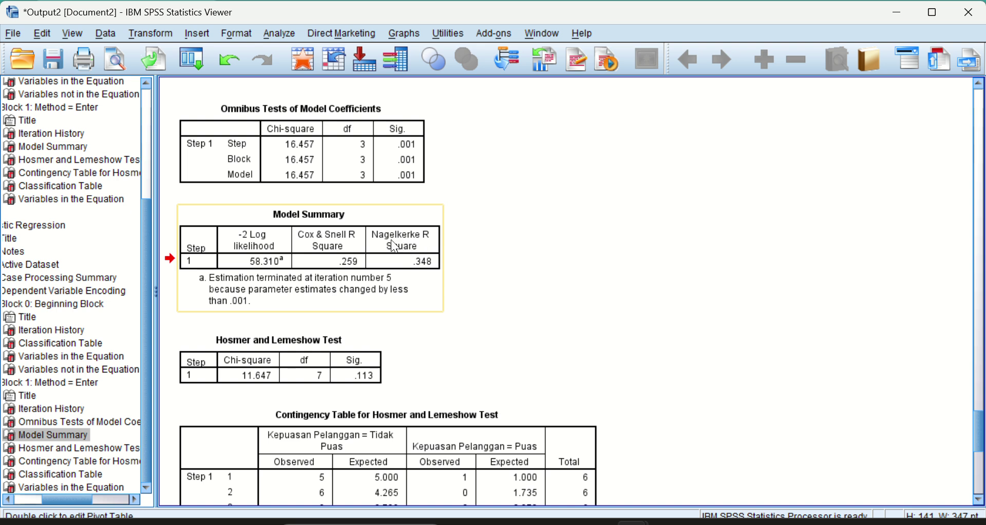
pyautogui.click(483, 263)
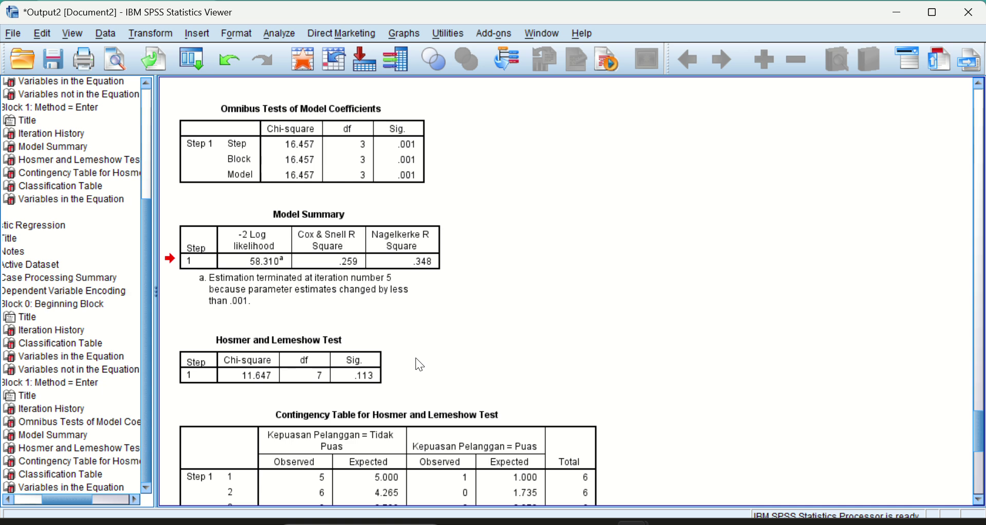
# - Examine the final Classification Table and the Variables in the Equation table for X1, X2 and X3
pyautogui.moveTo(982, 434); pyautogui.dragTo(983, 478)
pyautogui.click(516, 384)
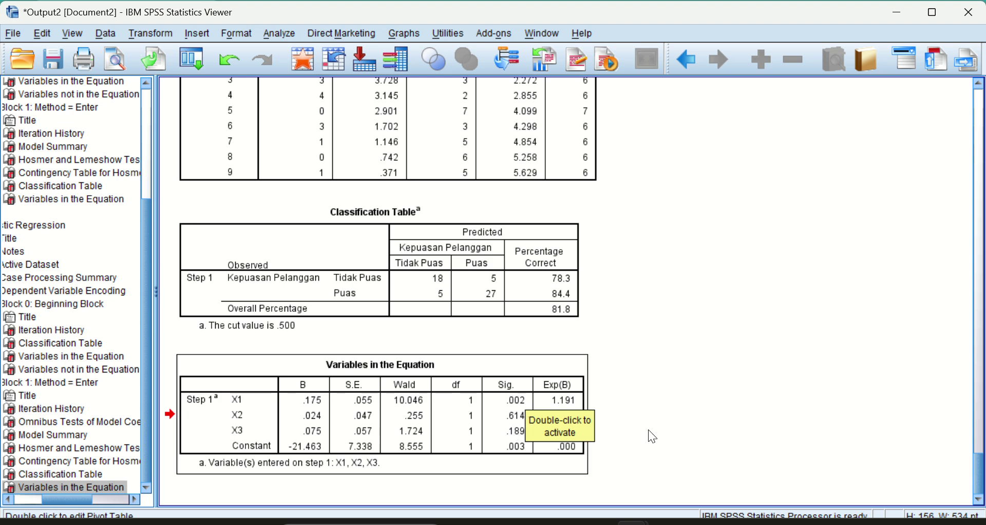
pyautogui.click(636, 419)
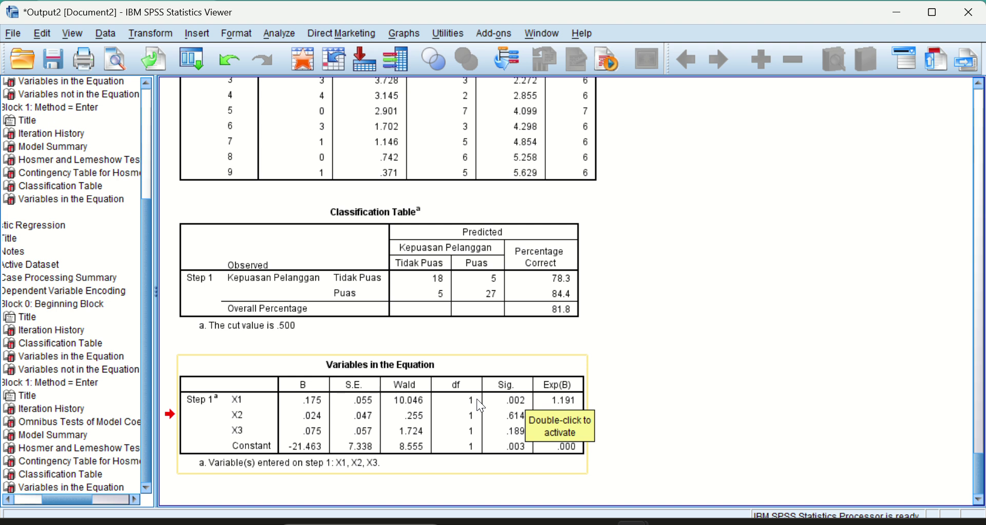